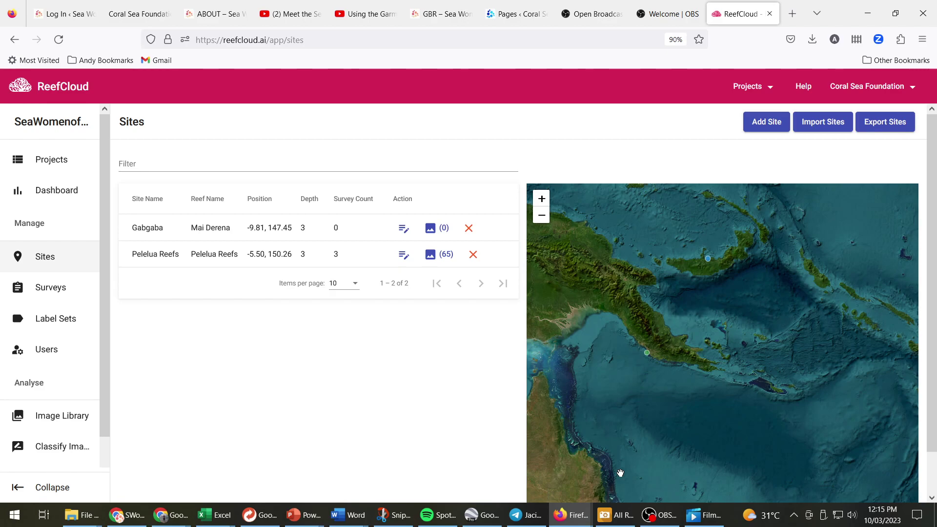
# - In ACDSee, check the TG6_1, TG6_3 and TG6_2 folders under Jan 2023 Survey, then open All Reef Cloud Pix
pyautogui.click(614, 515)
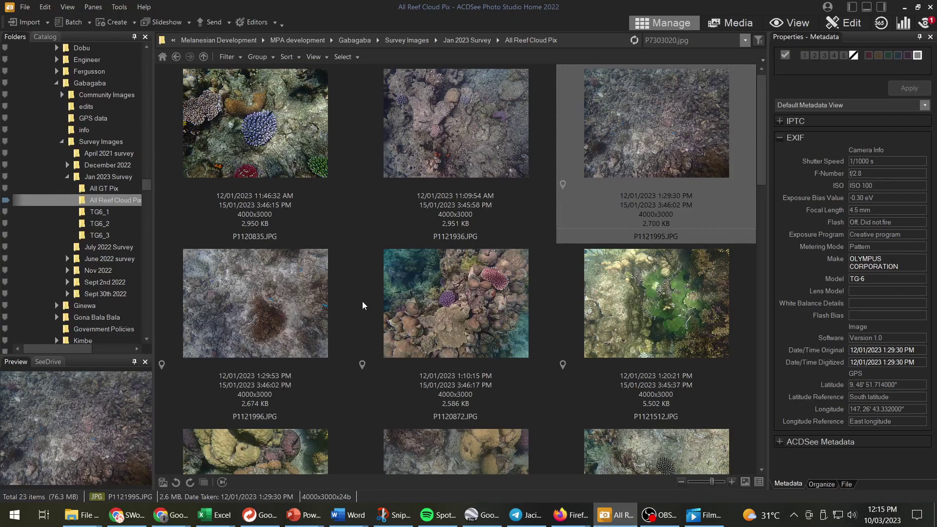
pyautogui.click(112, 177)
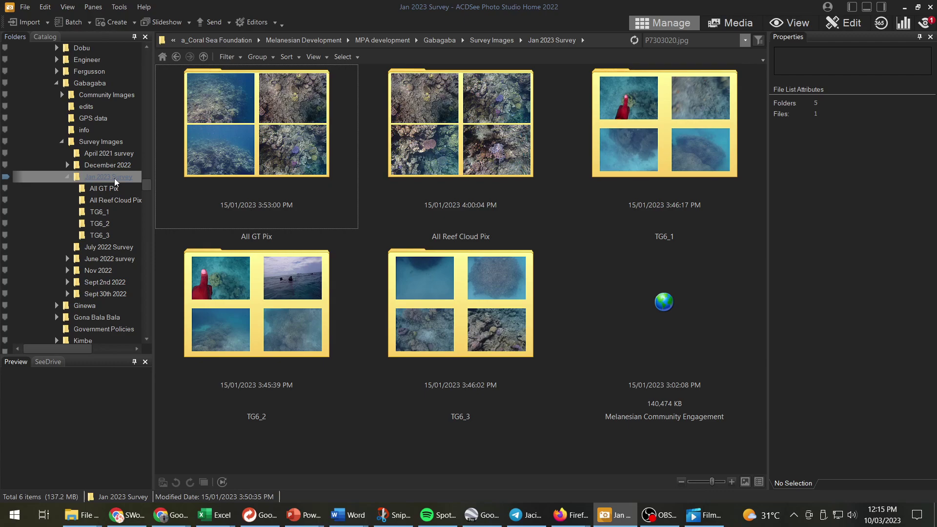
pyautogui.click(685, 157)
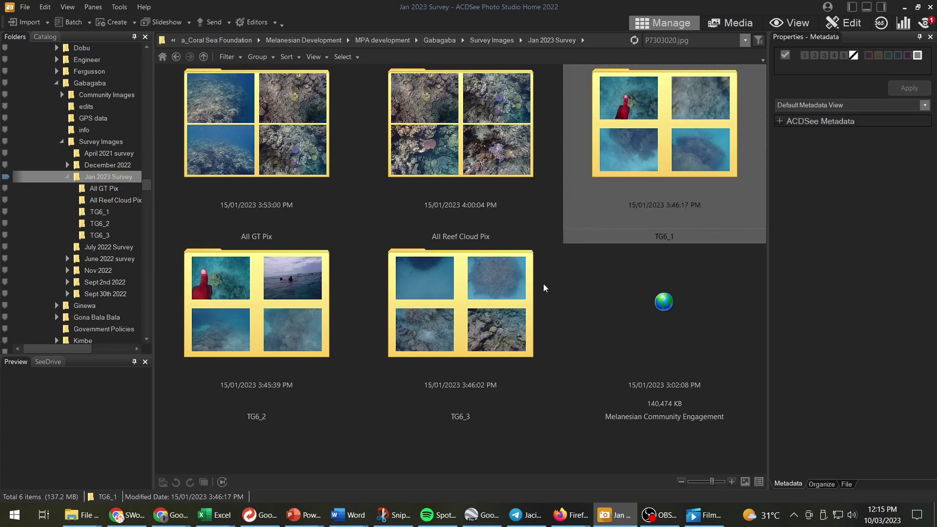
pyautogui.click(518, 291)
pyautogui.click(286, 324)
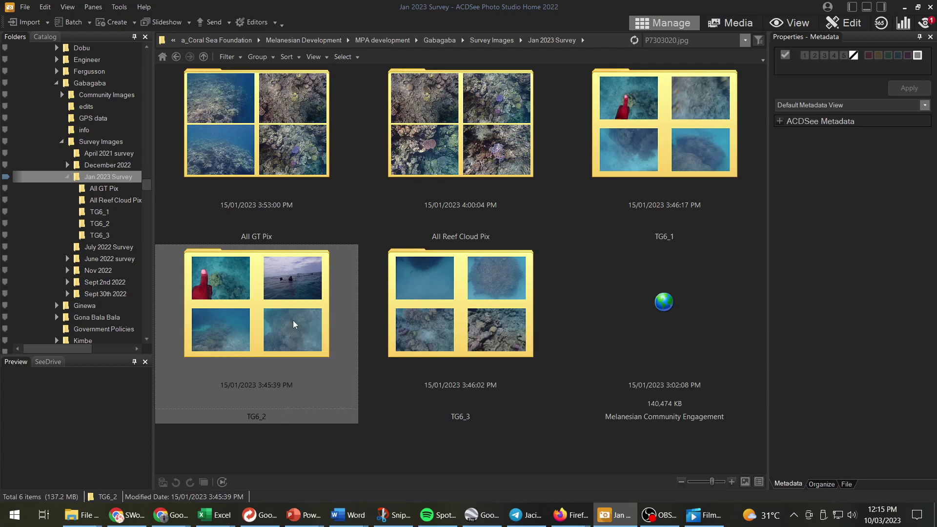
pyautogui.doubleClick(464, 143)
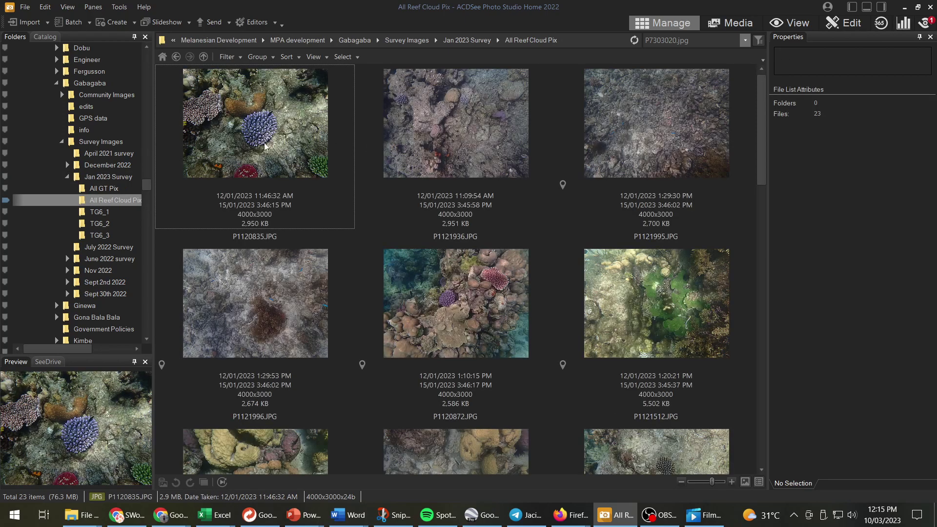
# - View P1121936.JPG full-size and scroll on through the next survey photos
pyautogui.doubleClick(467, 136)
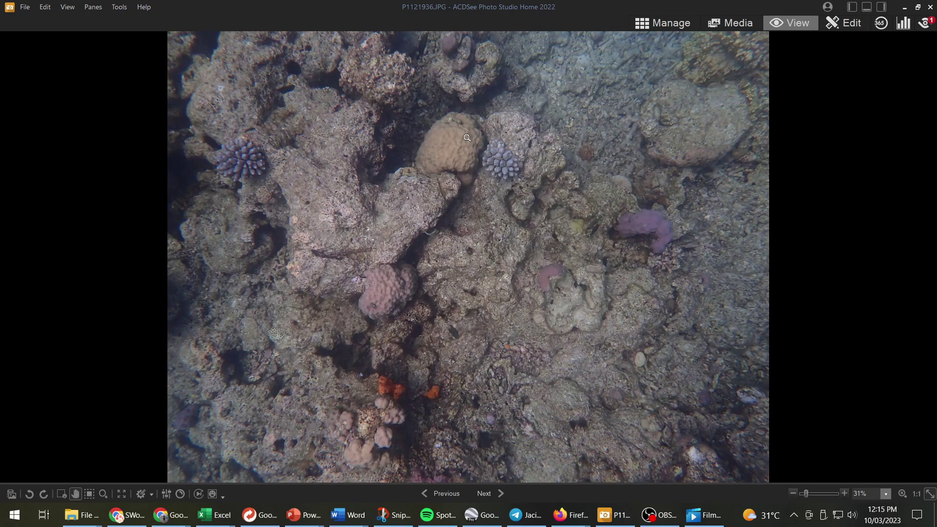
pyautogui.scroll(-1, 467, 138)
pyautogui.scroll(-1, 467, 137)
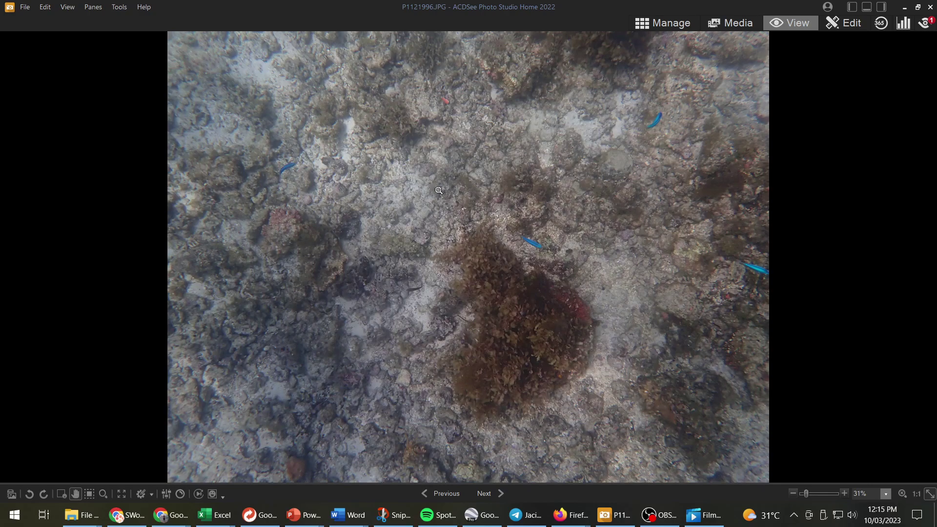
# - Back in the thumbnail grid, show P1121995.JPG's EXIF camera and GPS metadata
pyautogui.click(637, 26)
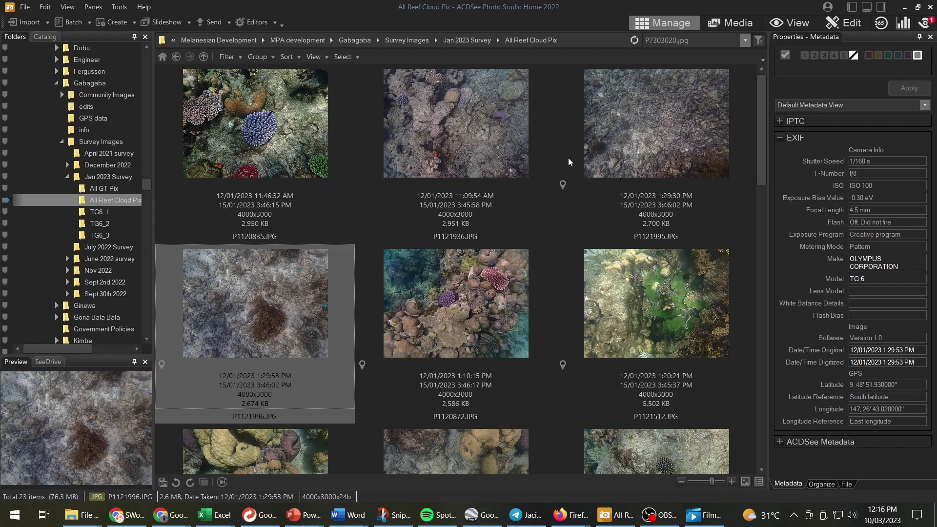
pyautogui.moveTo(644, 171)
pyautogui.click(651, 152)
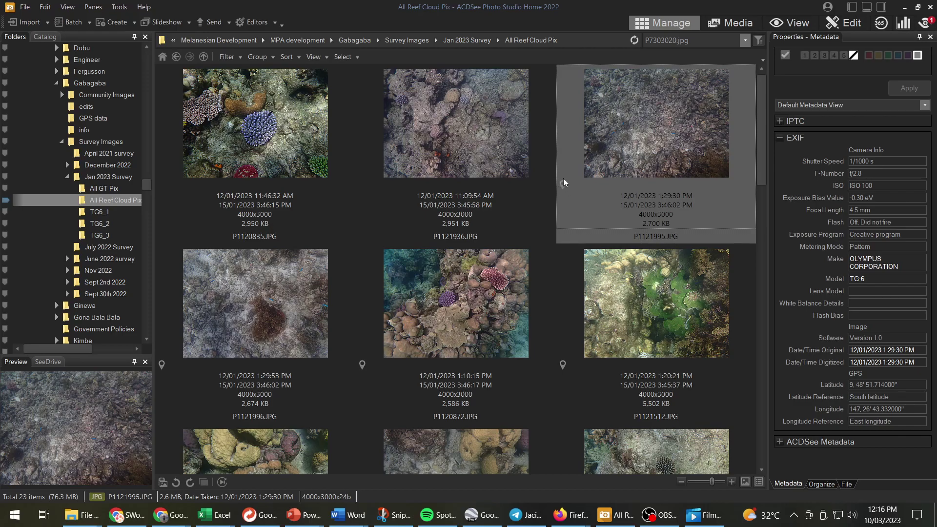
# - In File Explorer, review P1120820.JPG's Details properties down to its GPS latitude and longitude, then close them
pyautogui.hotkey('alt', 'Tab')
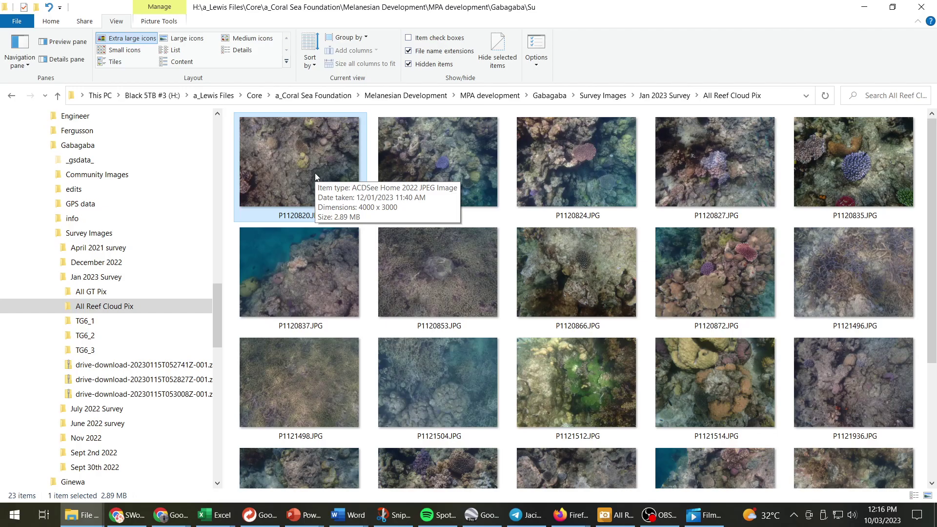
pyautogui.rightClick(298, 140)
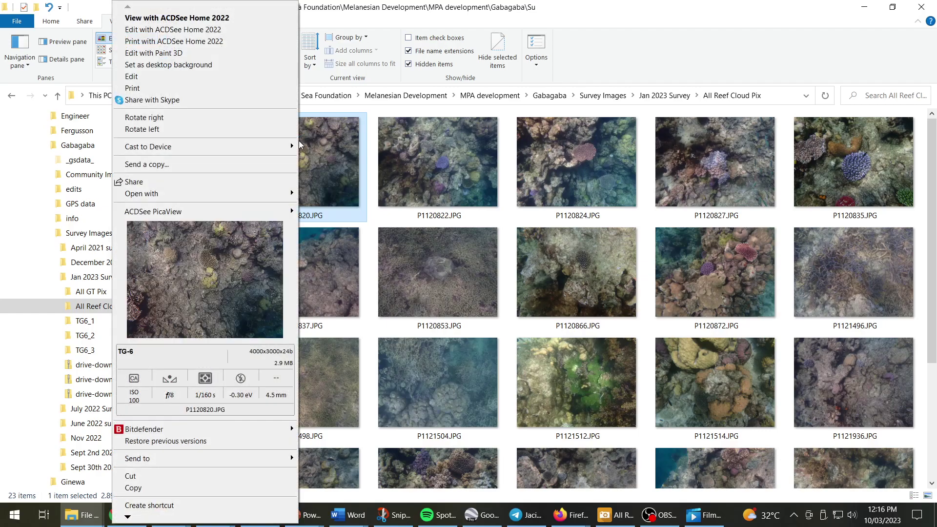
pyautogui.moveTo(130, 517)
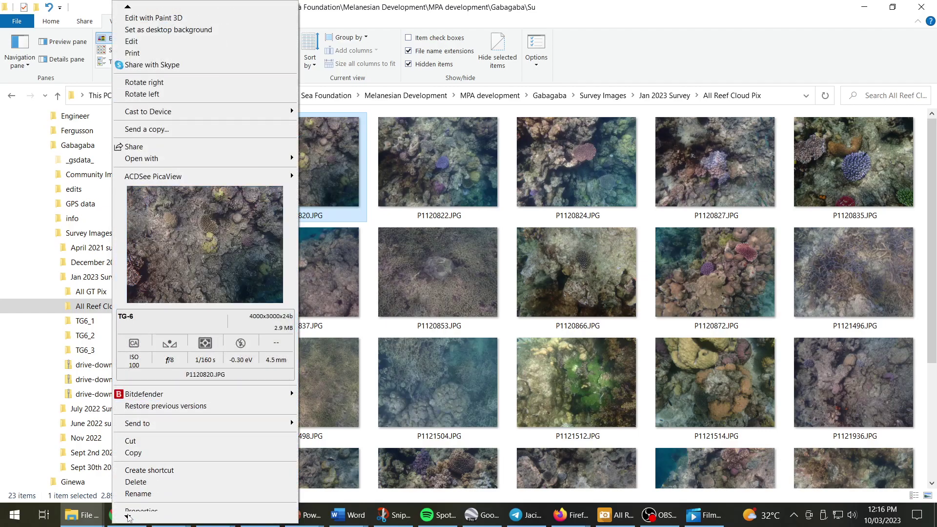
pyautogui.click(141, 500)
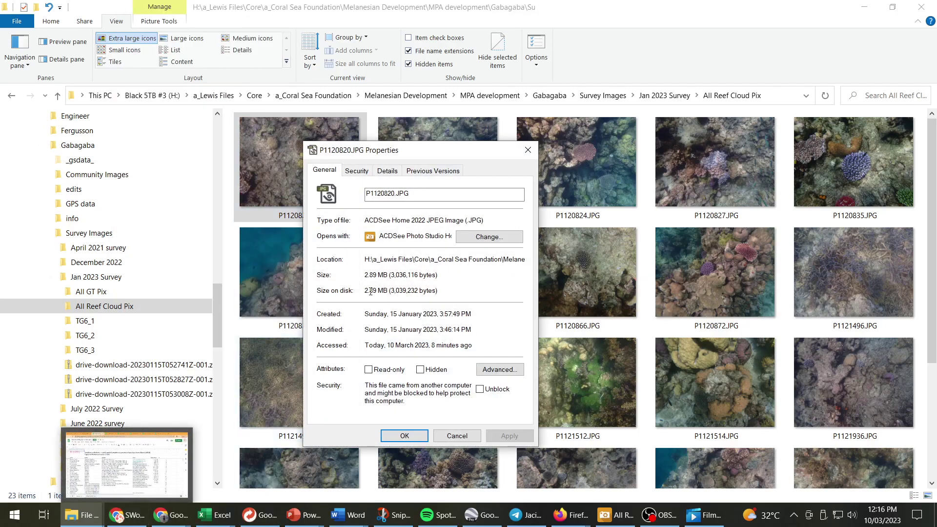
pyautogui.click(389, 172)
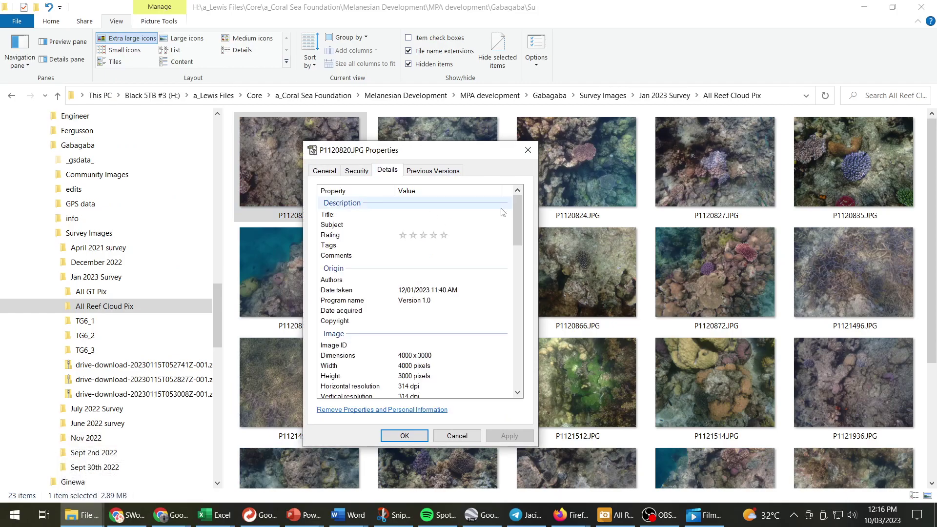
pyautogui.moveTo(519, 207); pyautogui.dragTo(518, 340)
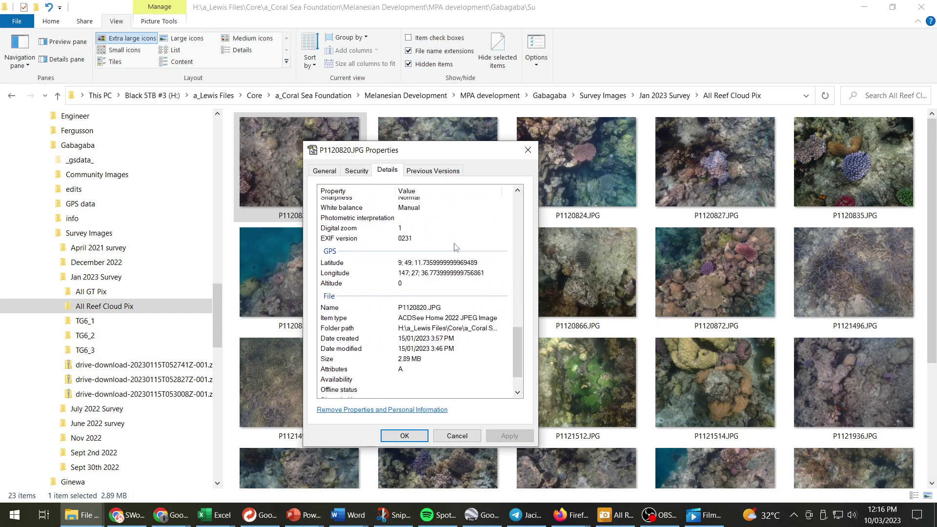
pyautogui.click(457, 436)
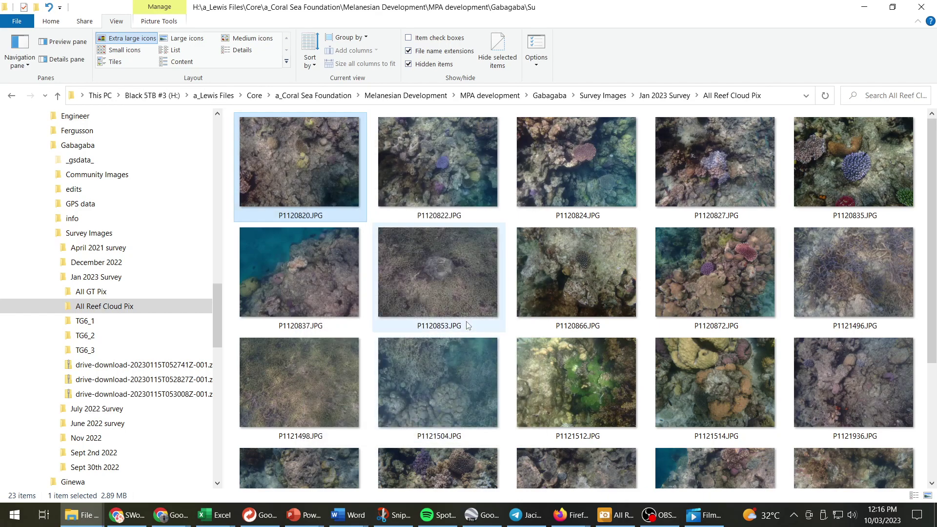
pyautogui.moveTo(467, 325)
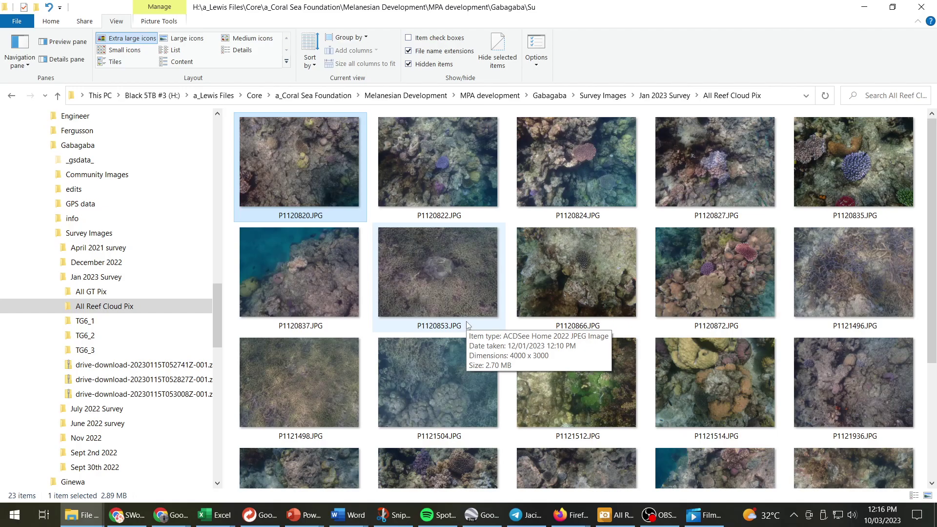
# - Switch to Google Earth Pro and zoom the map in on the Gabagaba LMMA
pyautogui.hotkey('alt', 'Tab')
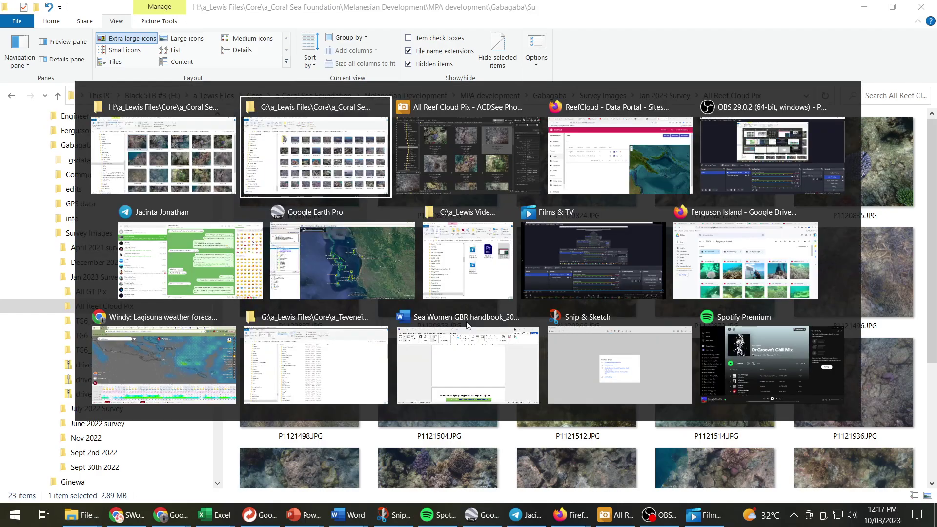
pyautogui.hotkey('alt', 'Tab')
pyautogui.hotkey('alt', 'Tab')
pyautogui.hotkey('alt', 'Tab')
pyautogui.hotkey('alt', 'Tab')
pyautogui.hotkey('alt', 'Tab')
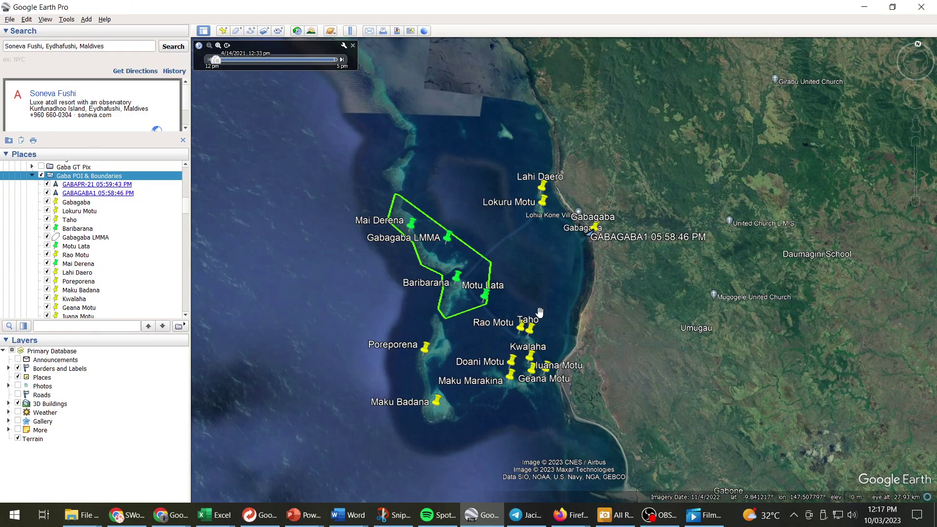
pyautogui.scroll(3, 435, 258)
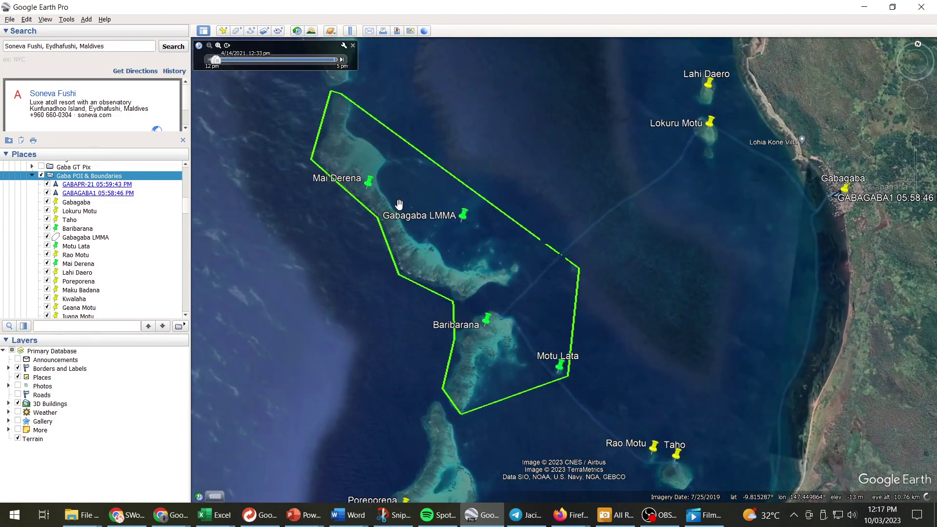
pyautogui.moveTo(412, 247); pyautogui.dragTo(483, 293)
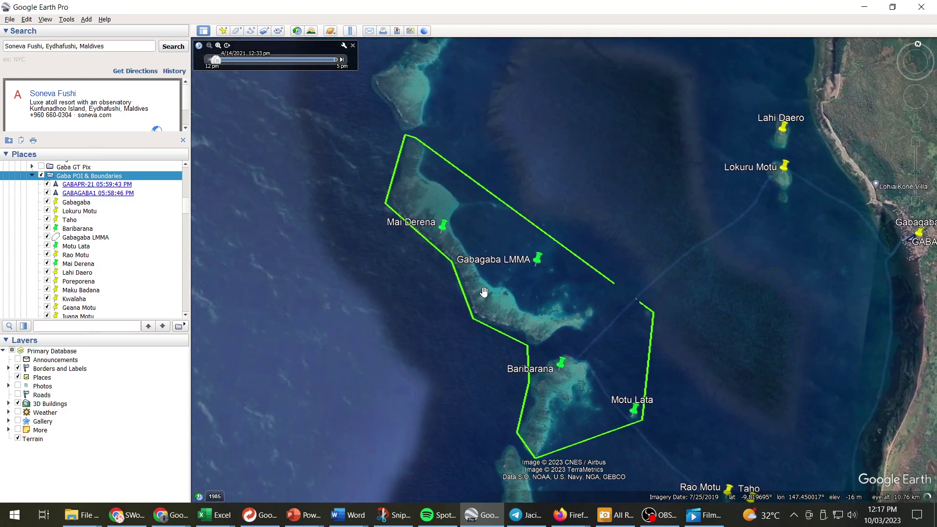
# - Add a placemark just east of Mai Derena and name it 'RC survey'
pyautogui.click(223, 32)
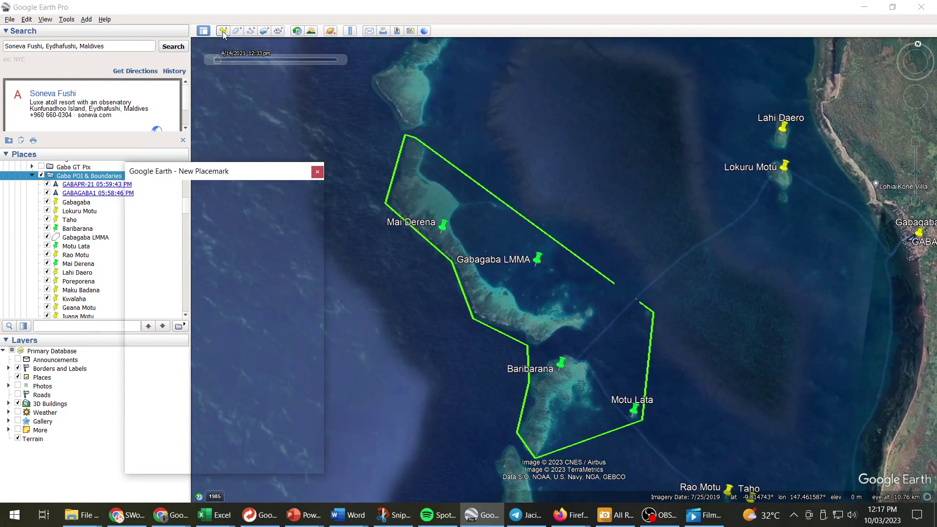
pyautogui.moveTo(568, 266); pyautogui.dragTo(491, 239)
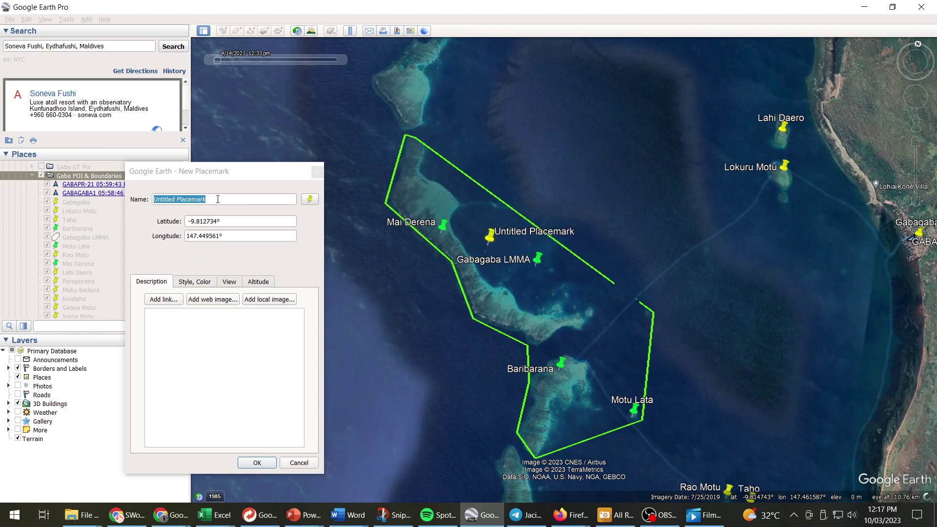
pyautogui.click(136, 213)
pyautogui.write('R')
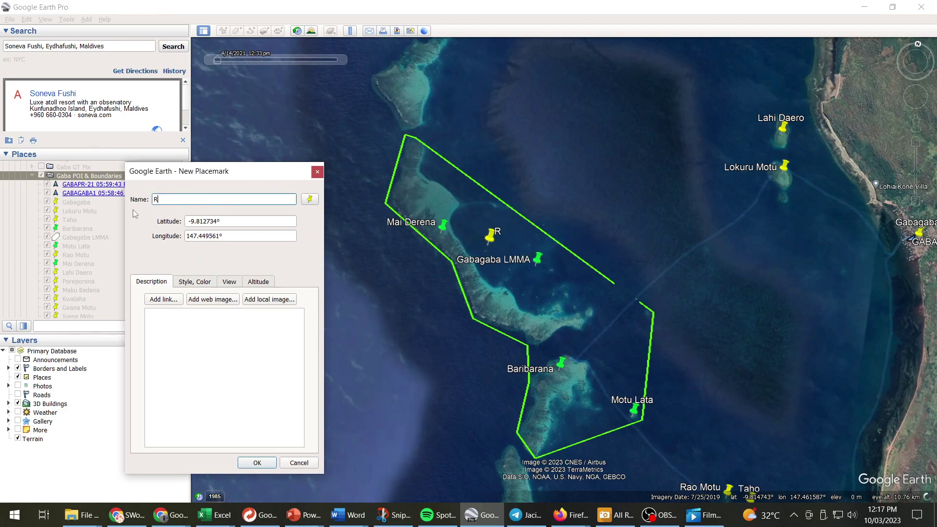
pyautogui.write('C survey')
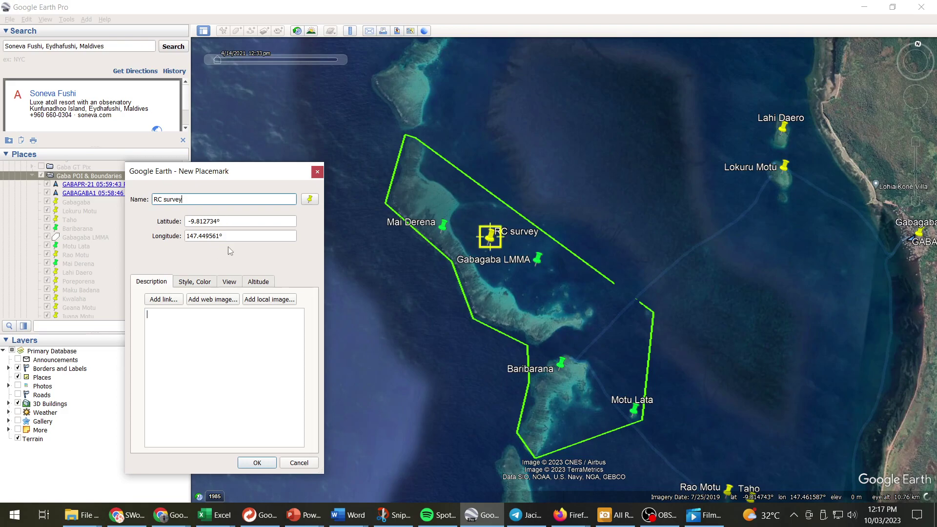
# - Save the RC survey placemark and set Show Lat/Long to Degrees, Minutes, Seconds in Options
pyautogui.click(268, 463)
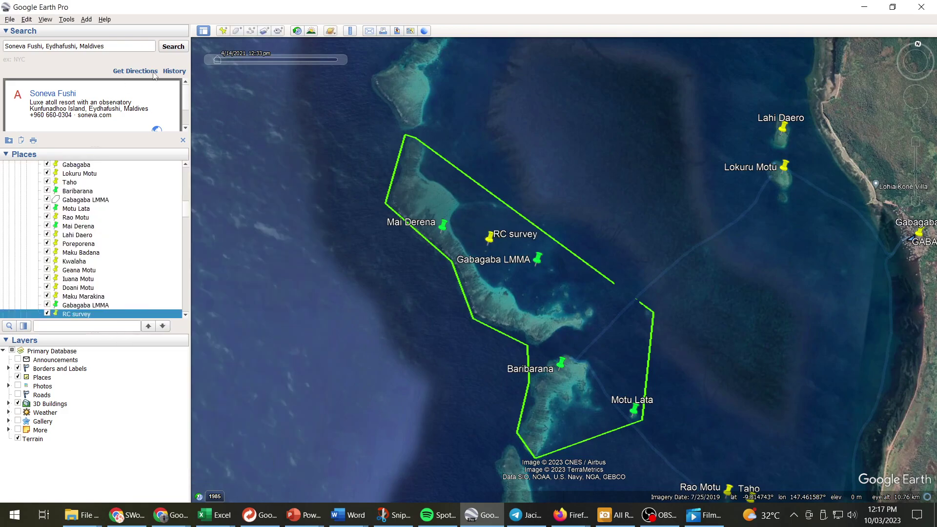
pyautogui.click(67, 19)
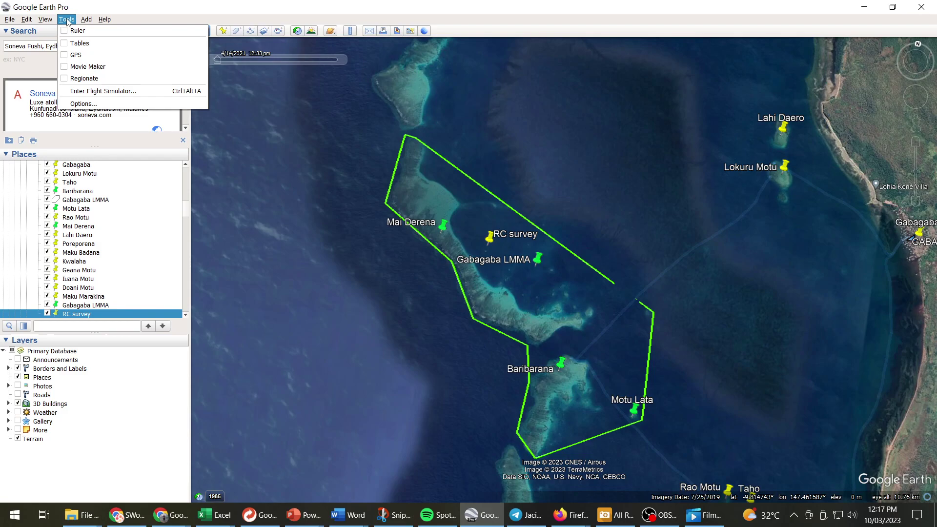
pyautogui.click(91, 106)
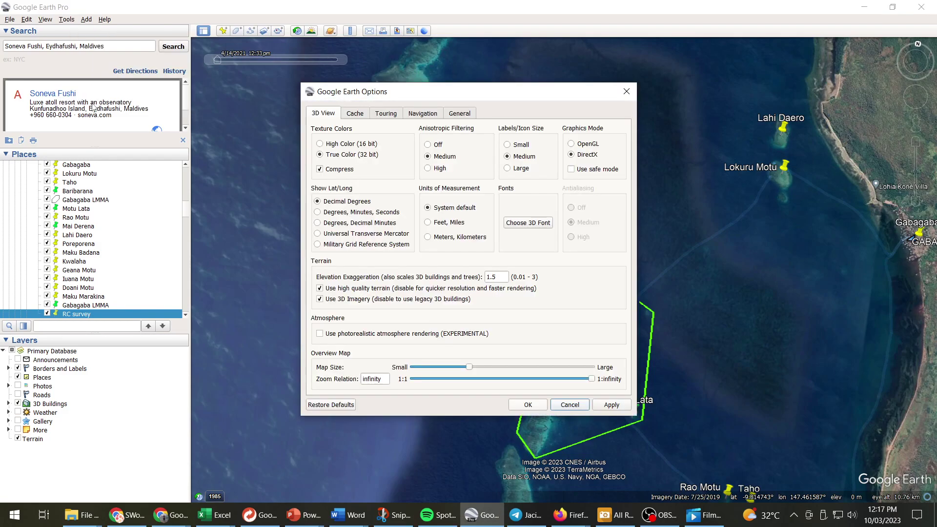
pyautogui.click(364, 215)
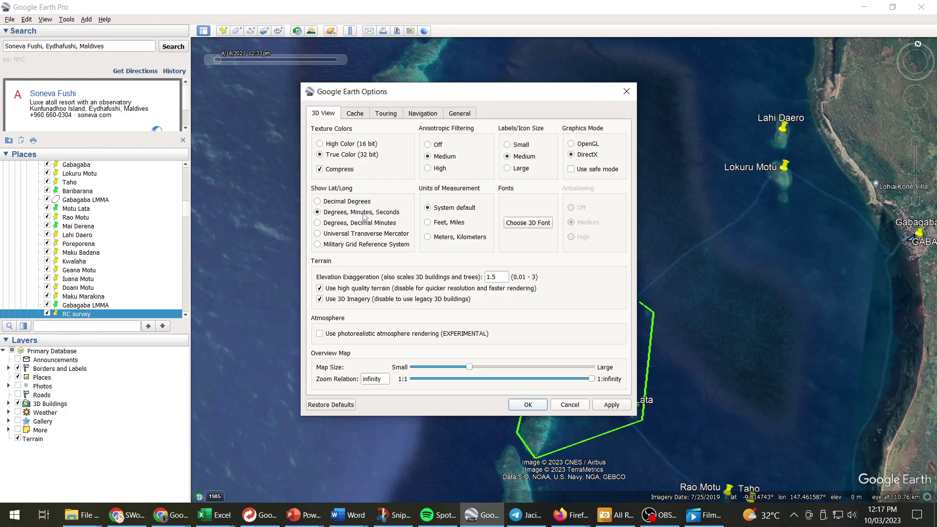
pyautogui.click(620, 405)
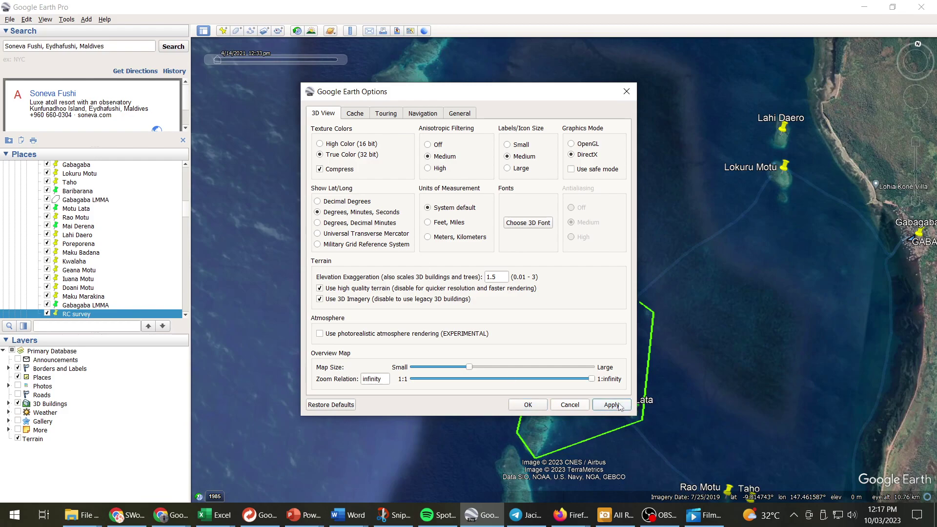
pyautogui.click(561, 406)
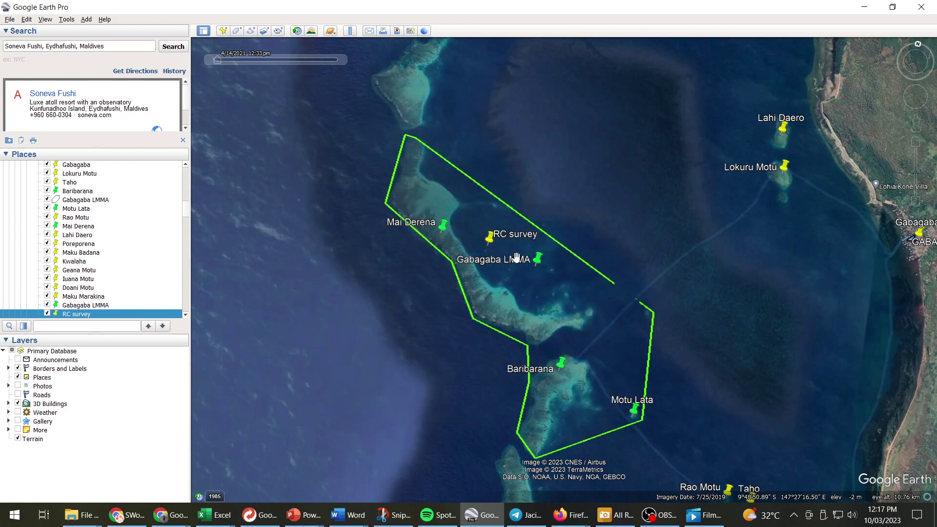
# - Open the RC survey placemark's properties and read the photo's GPS values in ACDSee
pyautogui.rightClick(489, 240)
pyautogui.click(521, 381)
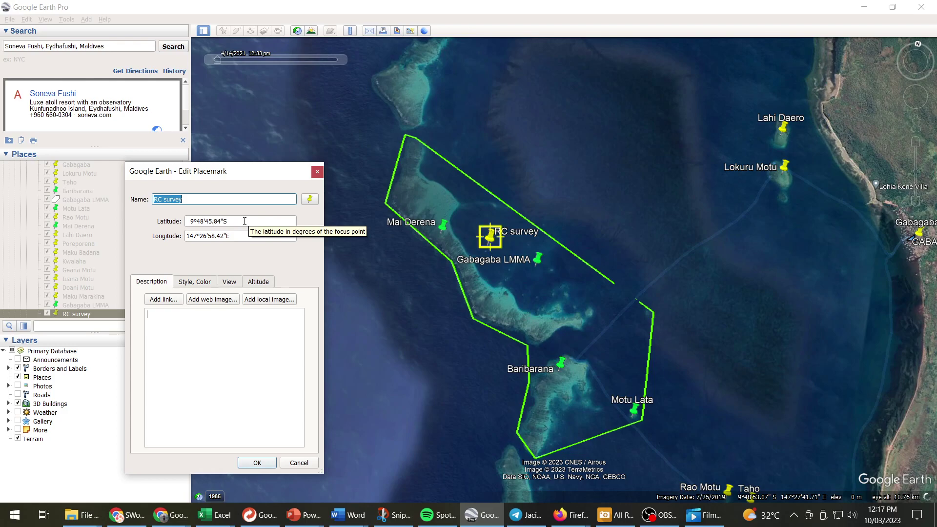
pyautogui.hotkey('alt', 'Tab')
pyautogui.hotkey('alt', 'Tab')
pyautogui.hotkey('alt', 'Tab')
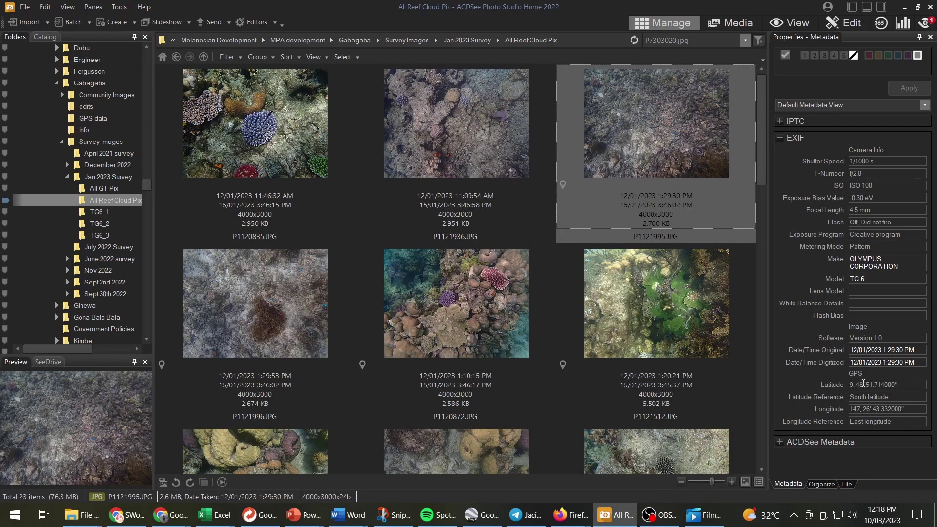
pyautogui.click(882, 363)
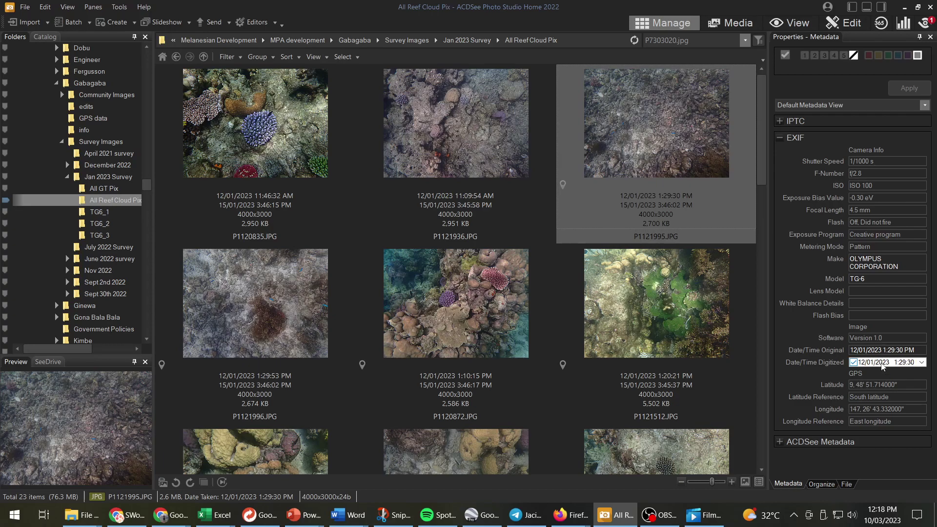
pyautogui.hotkey('alt', 'Tab')
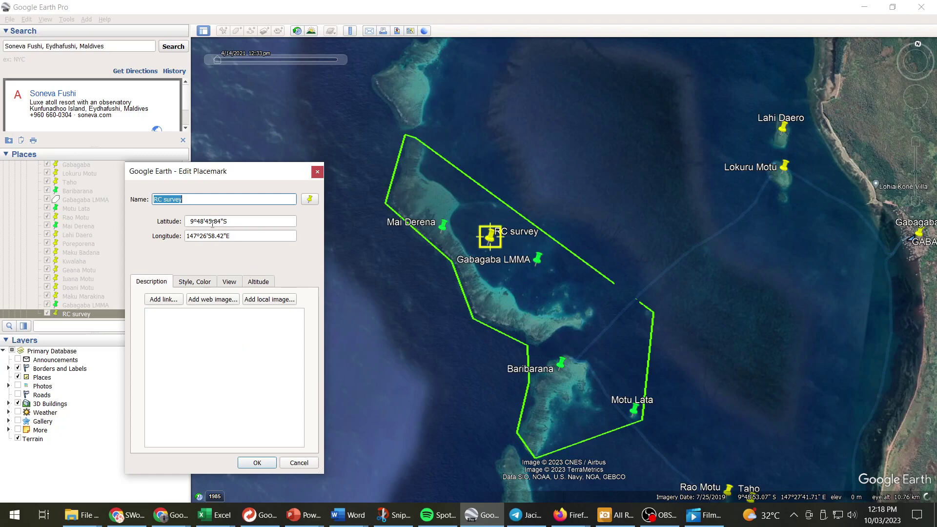
# - Change the placemark's latitude seconds to 51.71, giving 9°48'51.71"S
pyautogui.click(211, 222)
pyautogui.press('BackSpace')
pyautogui.press('BackSpace')
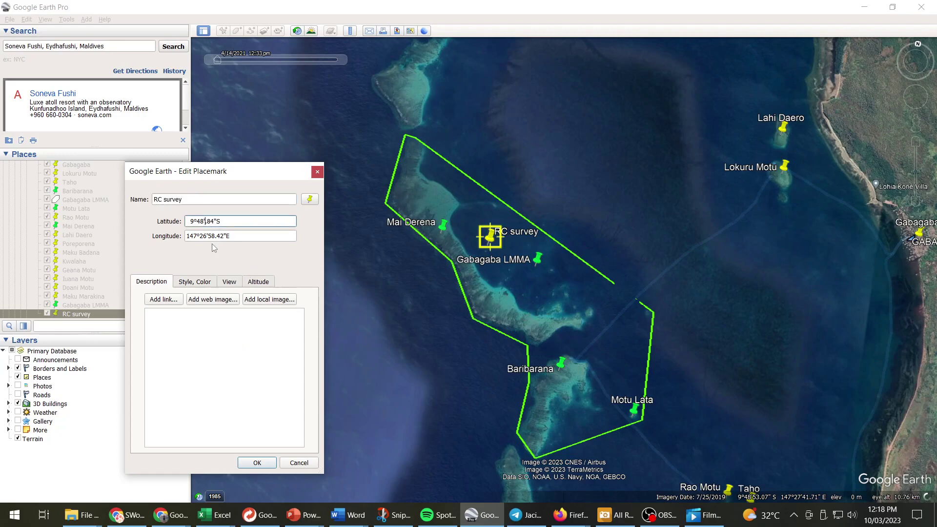
pyautogui.write('51')
pyautogui.press('Right')
pyautogui.press('Delete')
pyautogui.press('Delete')
pyautogui.hotkey('alt', 'Tab')
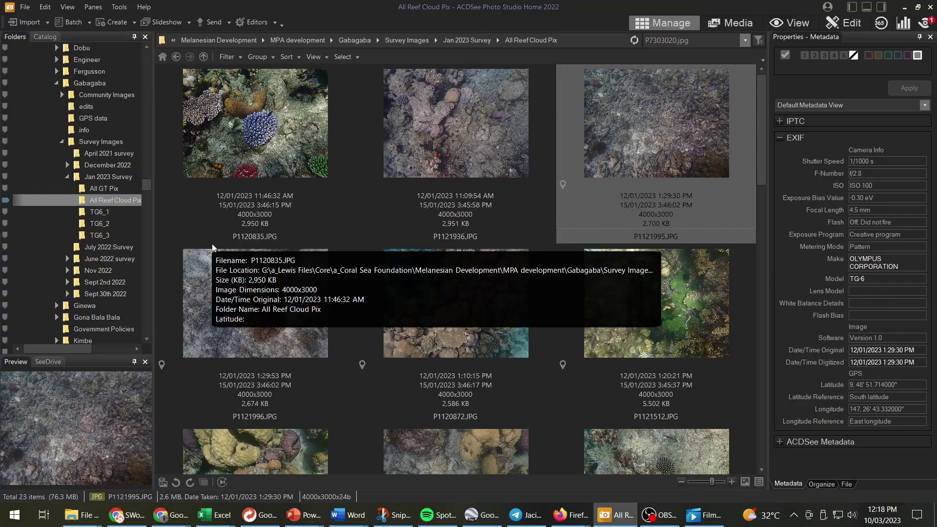
pyautogui.hotkey('alt', 'Tab')
pyautogui.write('71')
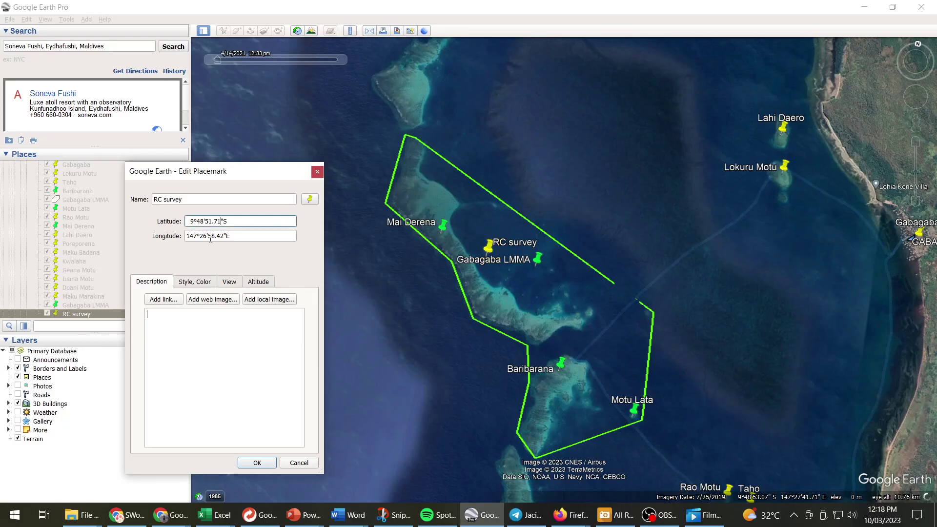
# - Change the longitude seconds to 43.33, giving 147°26'43.33"E, and save the placemark
pyautogui.click(210, 237)
pyautogui.press('BackSpace')
pyautogui.press('Delete')
pyautogui.write('4')
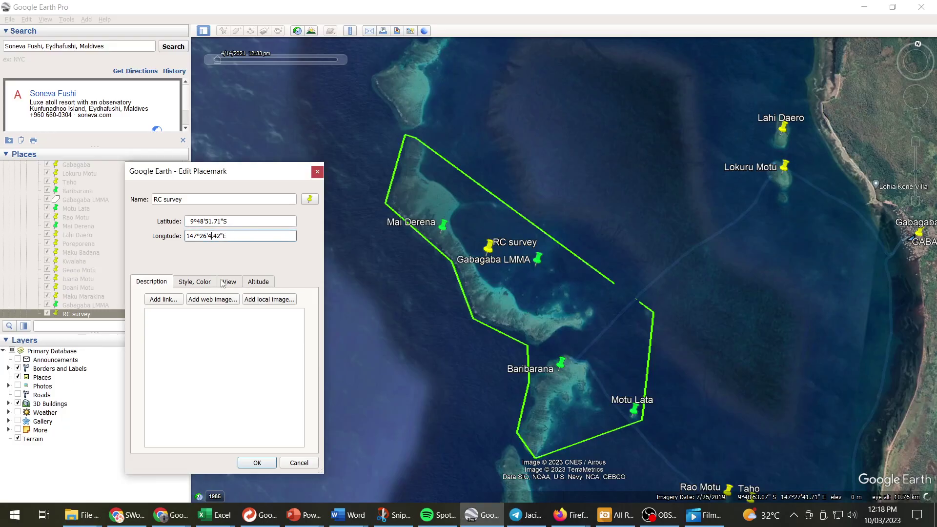
pyautogui.write('3.')
pyautogui.press('Delete')
pyautogui.press('Delete')
pyautogui.write('33')
pyautogui.press('Delete')
pyautogui.click(258, 462)
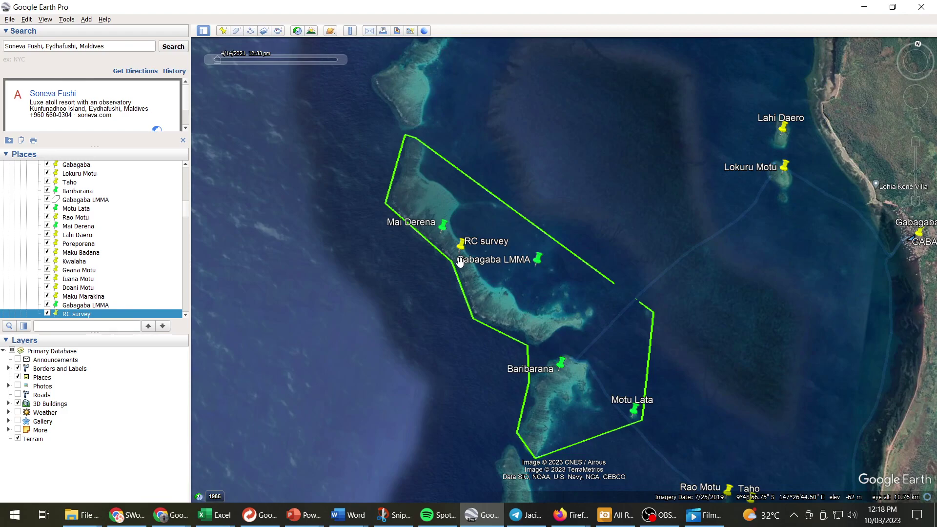
# - Zoom and pan the map in on the relocated RC survey placemark
pyautogui.scroll(5, 487, 295)
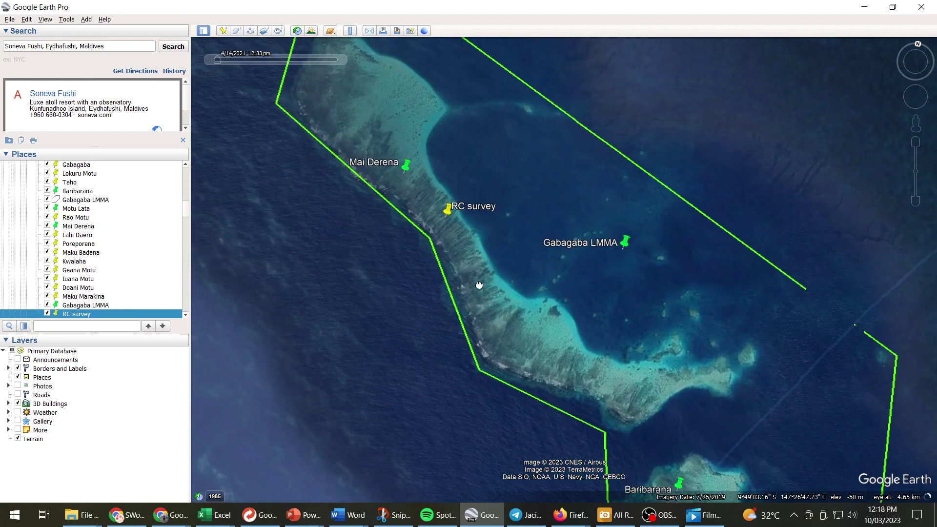
pyautogui.moveTo(479, 286); pyautogui.dragTo(532, 318)
pyautogui.scroll(5, 521, 299)
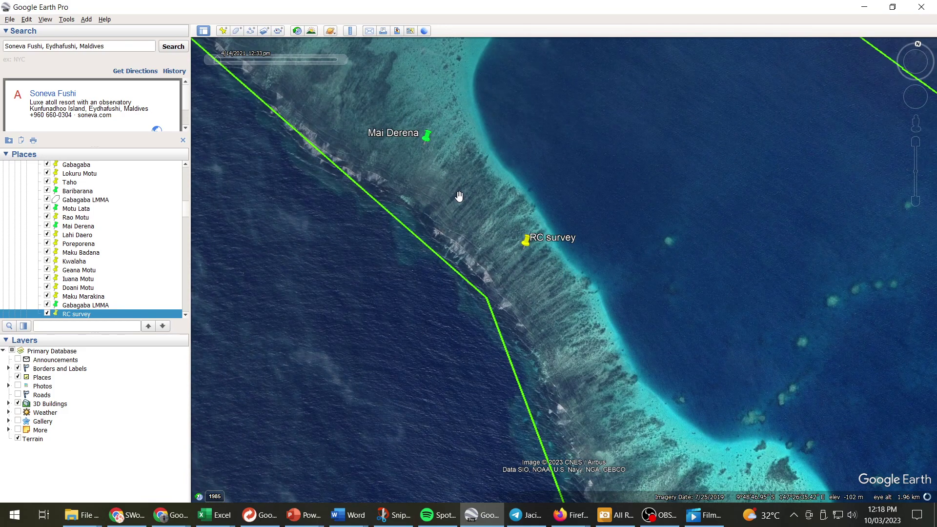
# - Switch the Show Lat/Long setting back to Decimal Degrees and apply it
pyautogui.click(68, 21)
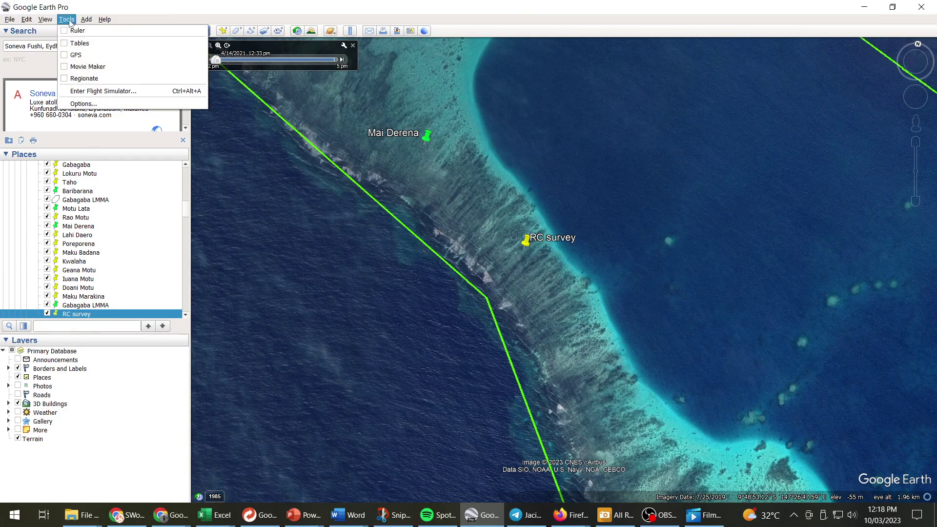
pyautogui.click(77, 105)
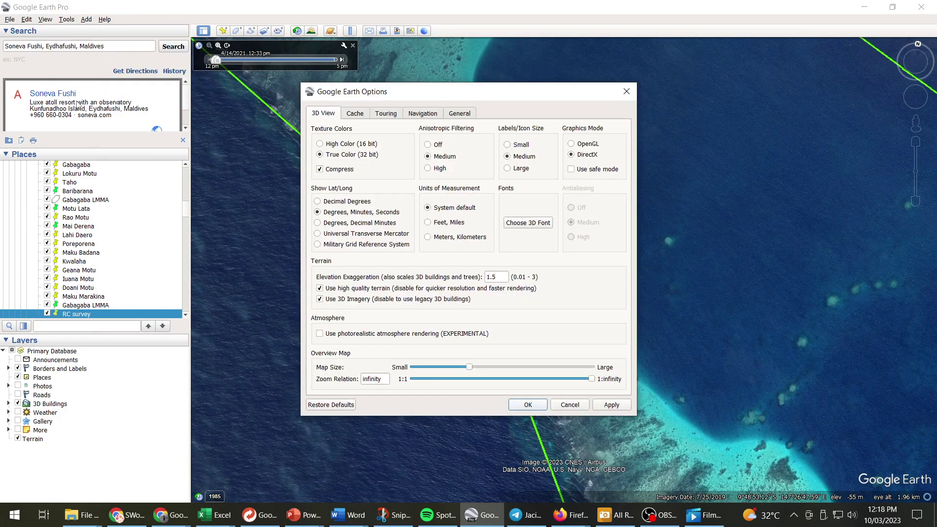
pyautogui.click(355, 206)
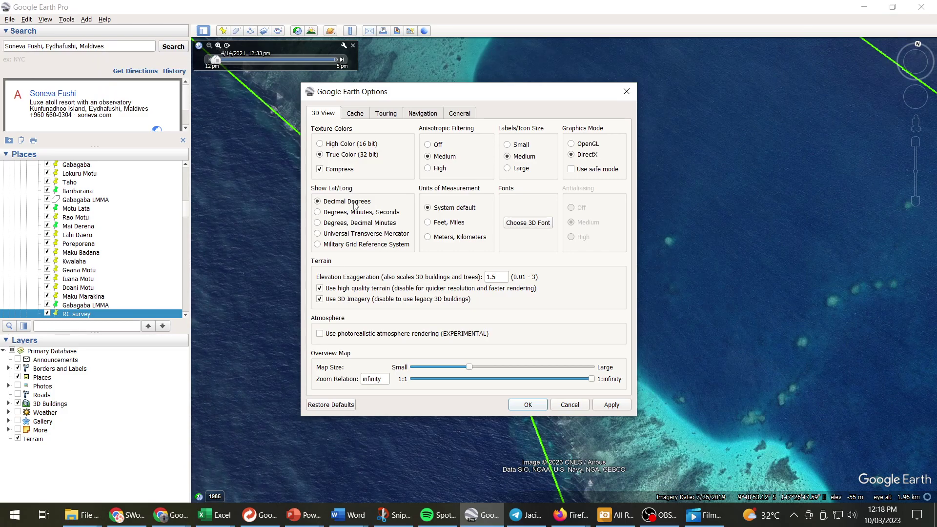
pyautogui.click(611, 410)
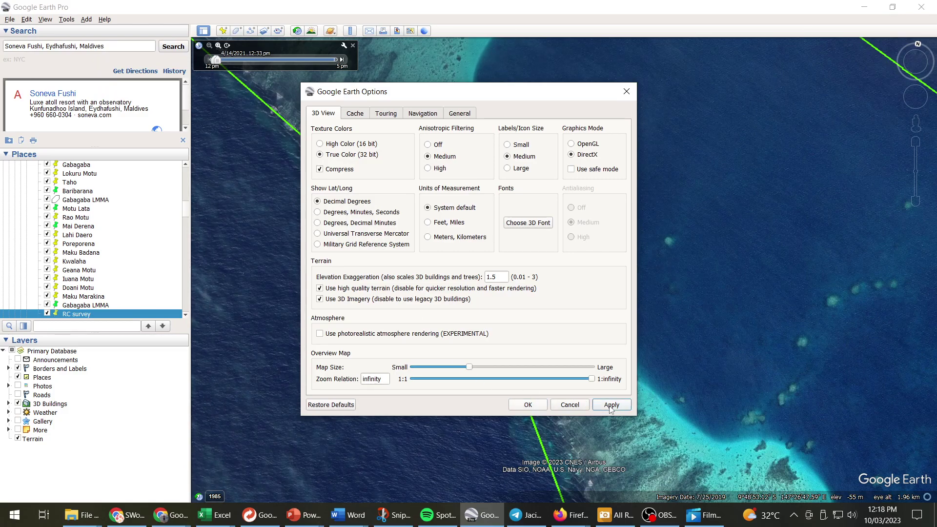
pyautogui.click(544, 407)
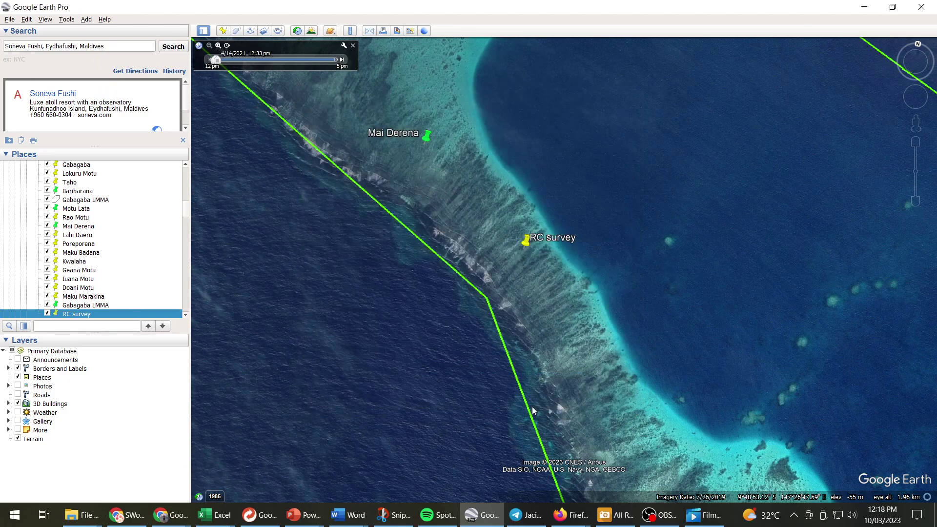
# - Bring up the RC survey placemark's properties, reading -9.814364°, 147.445369°
pyautogui.rightClick(526, 244)
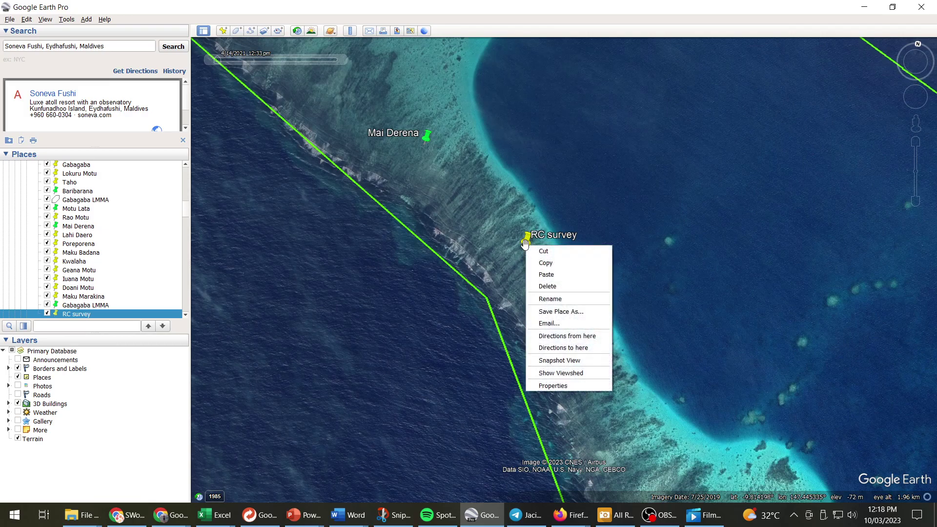
pyautogui.click(559, 387)
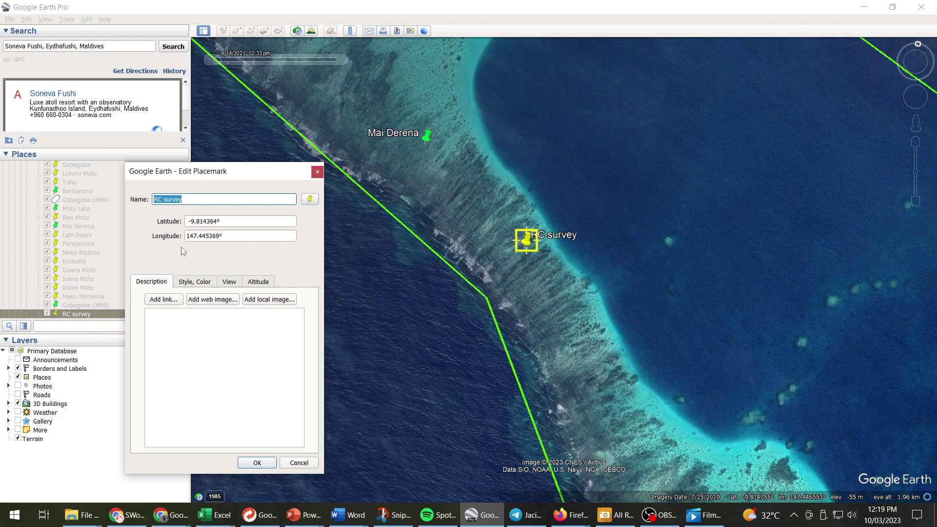
pyautogui.hotkey('alt', 'Tab')
# - In Firefox, open ReefCloud's Sites page, look over the Add Site form, and cancel it unsaved
pyautogui.hotkey('alt', 'Tab')
pyautogui.hotkey('alt', 'Tab')
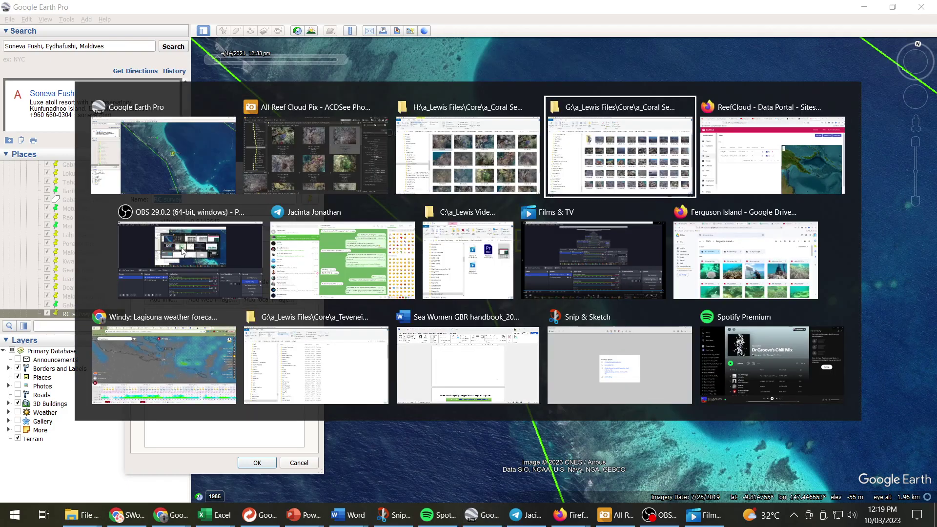
pyautogui.hotkey('alt', 'Tab')
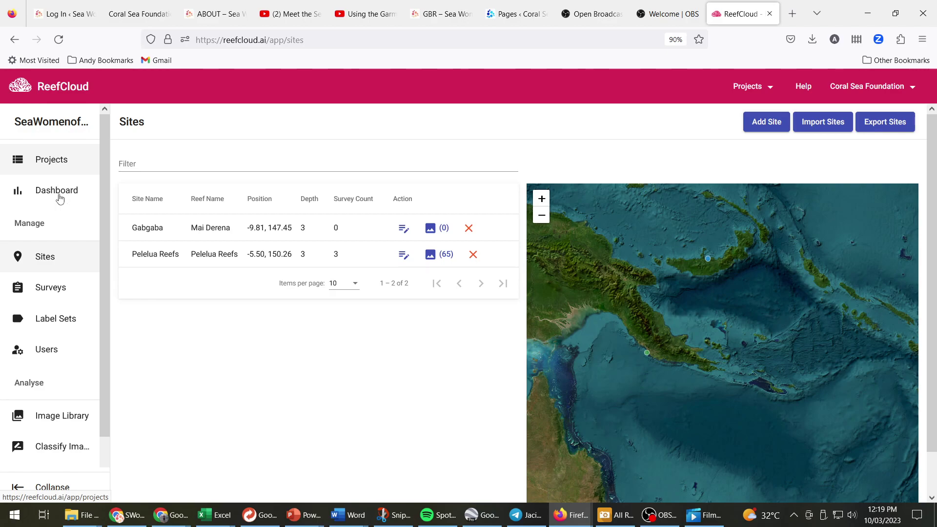
pyautogui.click(49, 266)
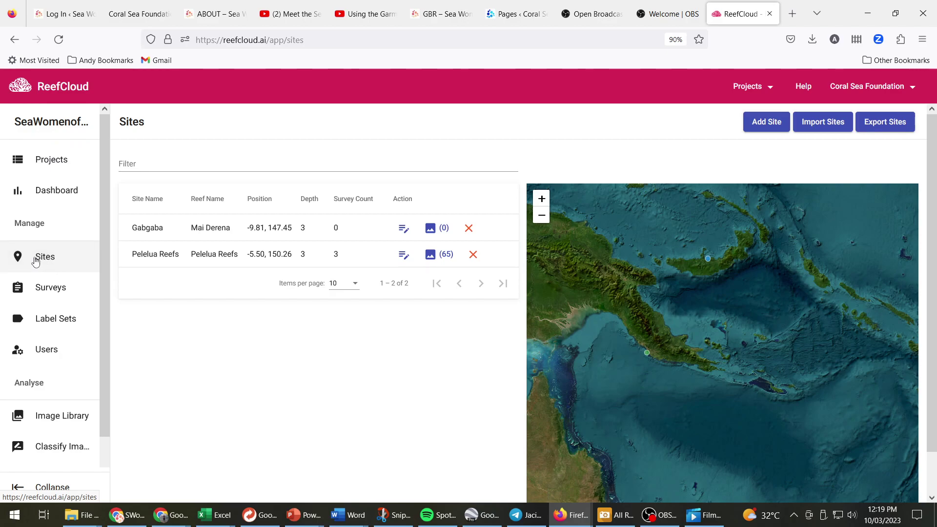
pyautogui.click(770, 124)
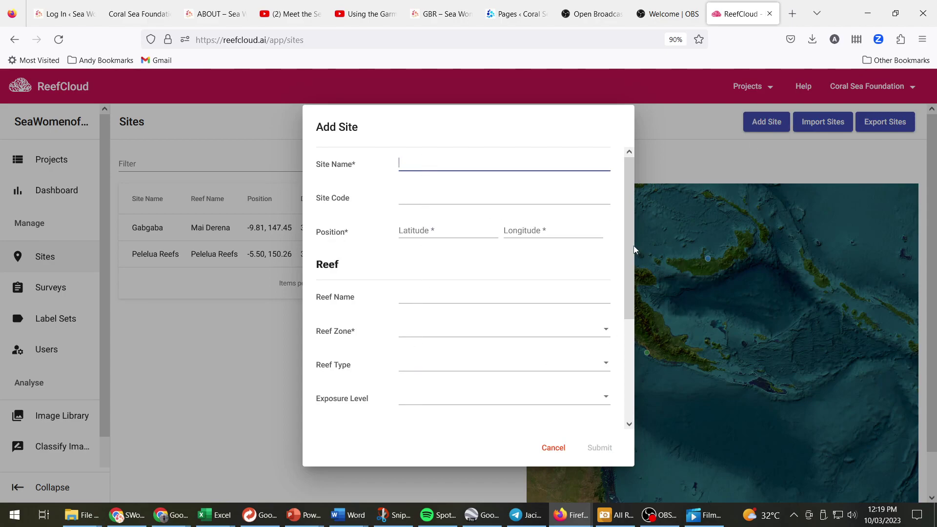
pyautogui.moveTo(635, 250); pyautogui.dragTo(634, 293)
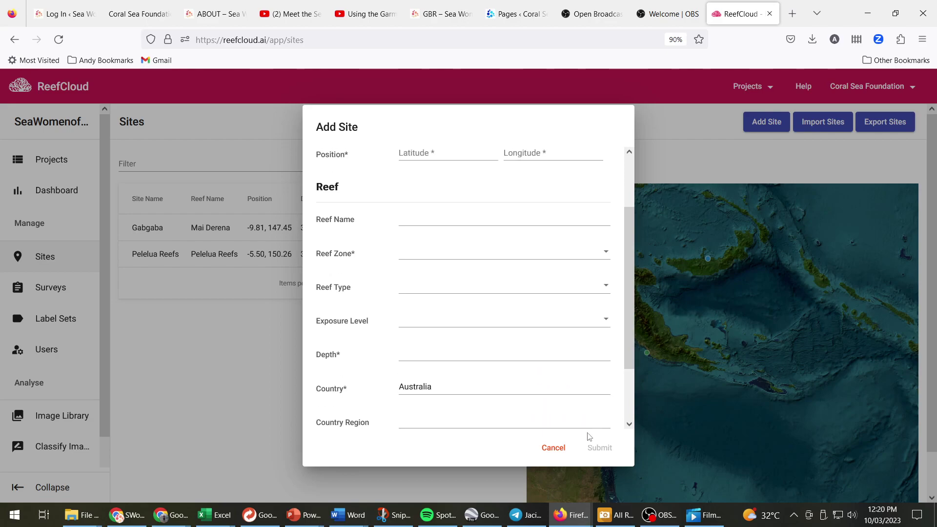
pyautogui.click(557, 447)
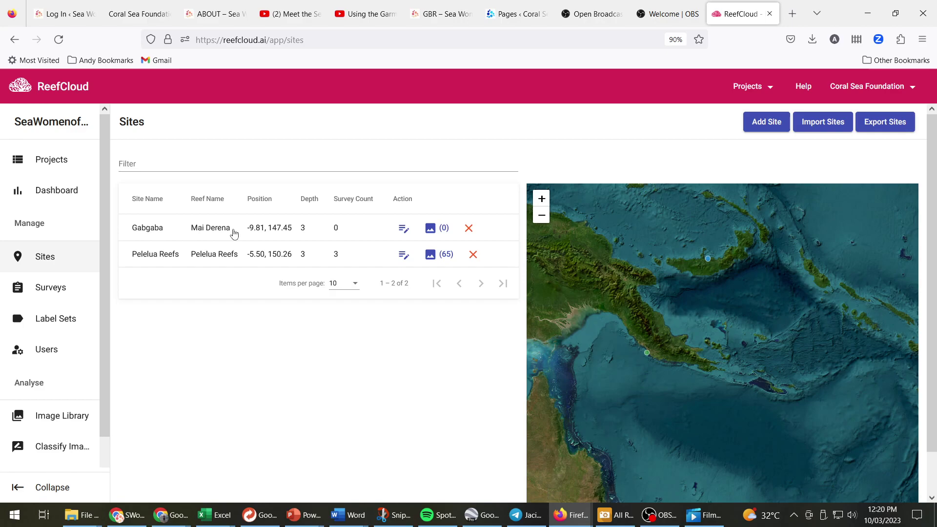
pyautogui.click(403, 229)
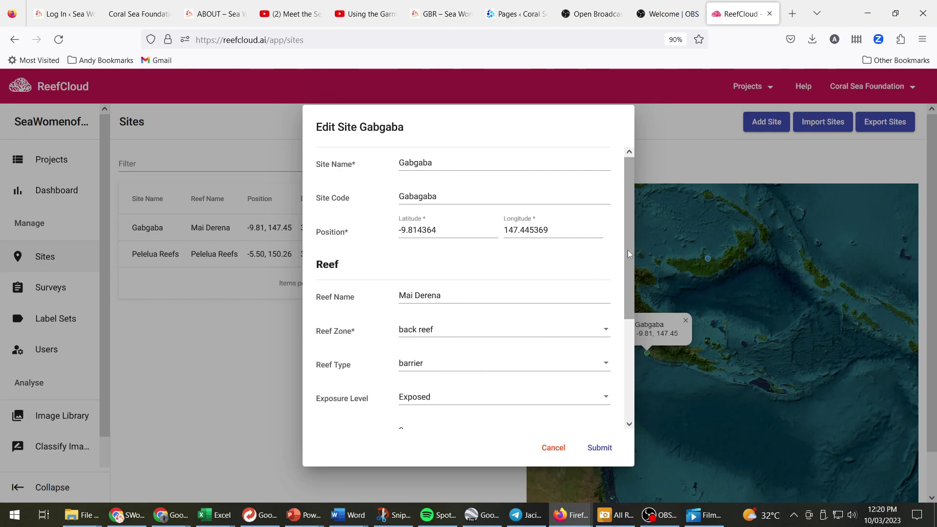
pyautogui.moveTo(628, 250); pyautogui.dragTo(632, 356)
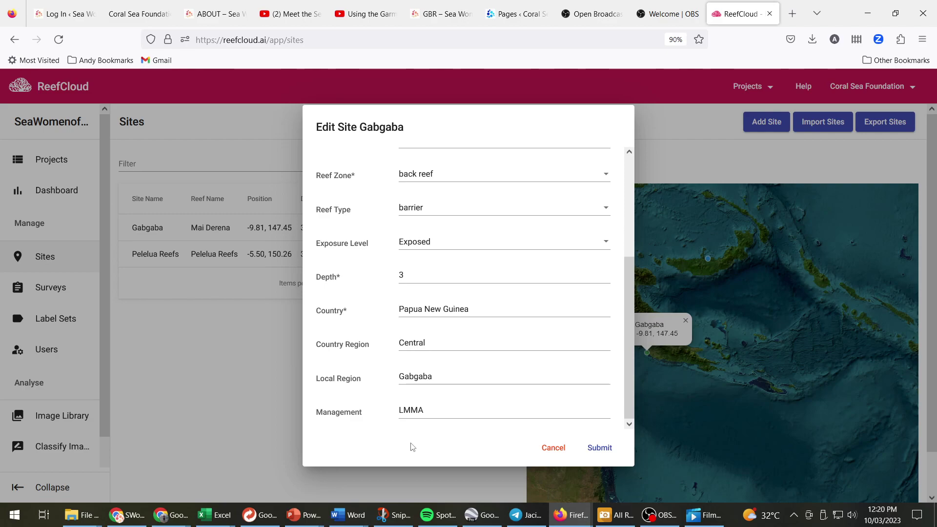
pyautogui.click(554, 448)
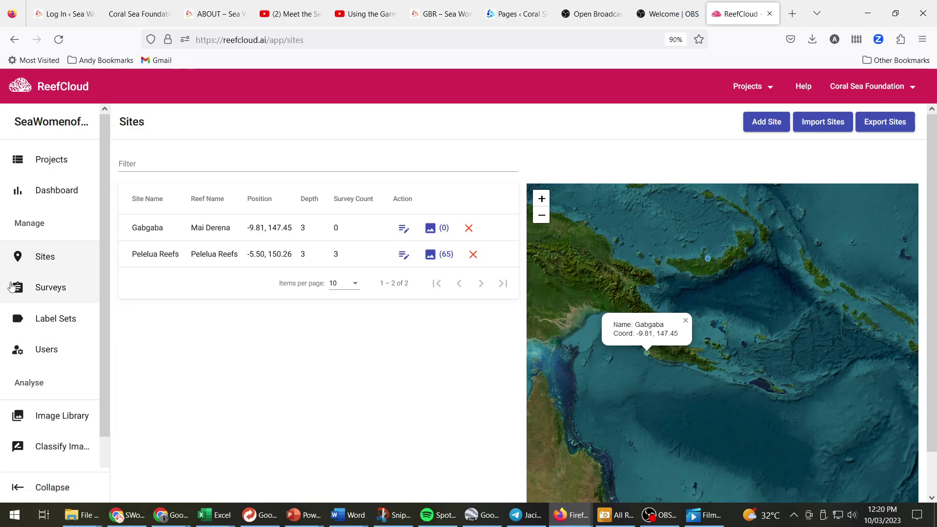
# - Start a new Gabgaba survey titled 'Mai Derana Jan 23 TR1' with depth 3 and transect 1
pyautogui.click(48, 289)
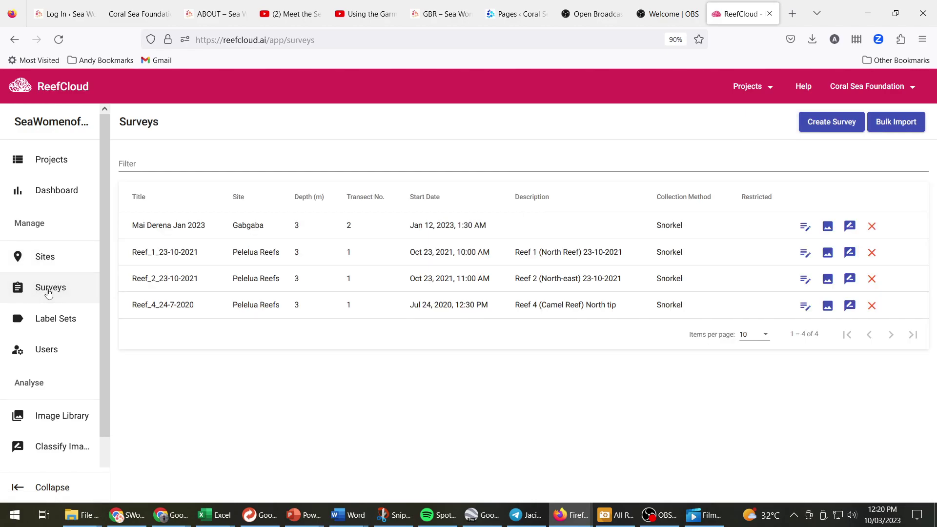
pyautogui.click(846, 124)
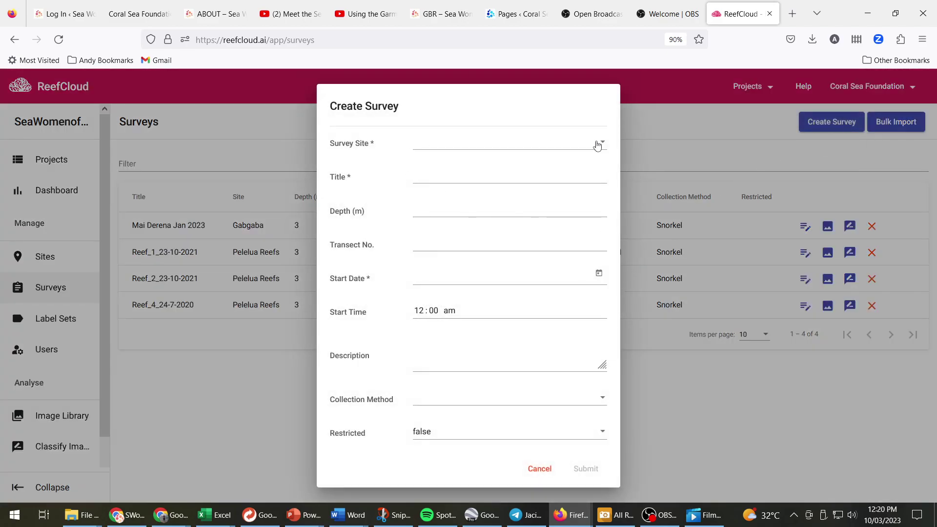
pyautogui.click(597, 145)
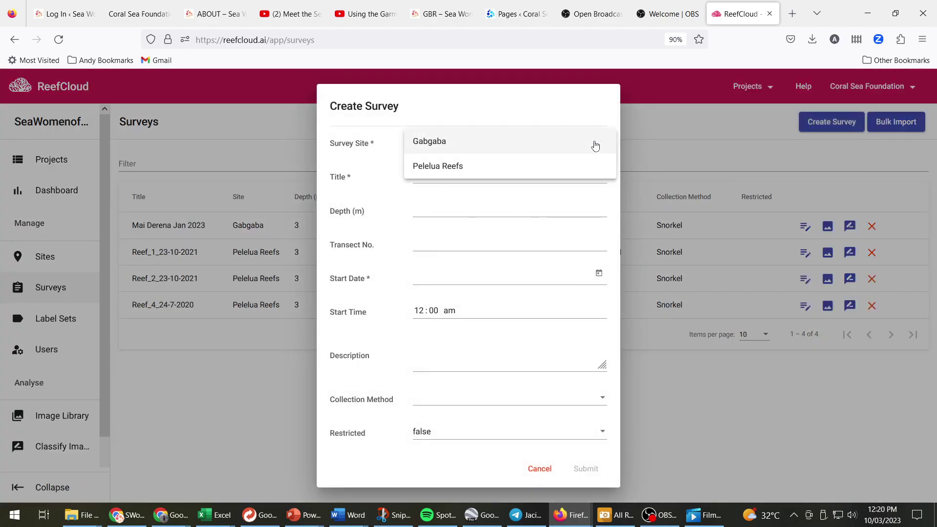
pyautogui.click(431, 142)
pyautogui.click(423, 176)
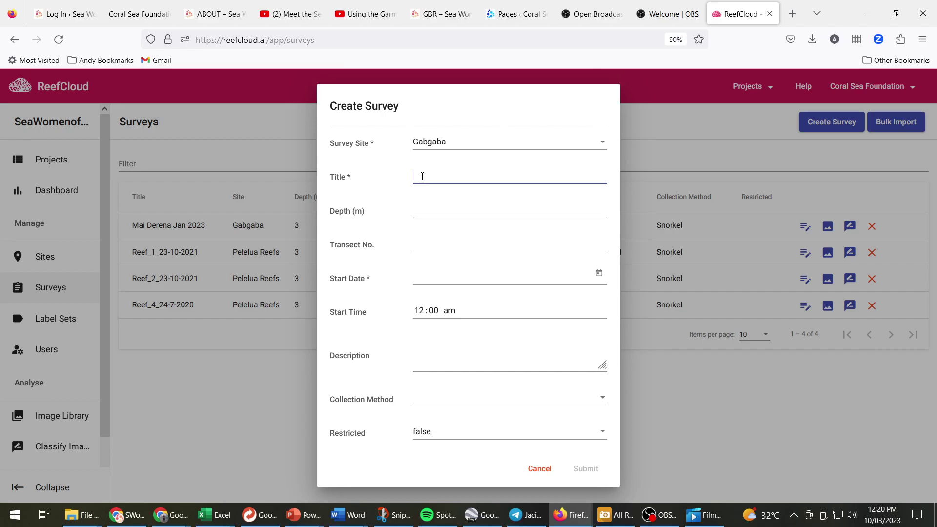
pyautogui.write('Mai Derana')
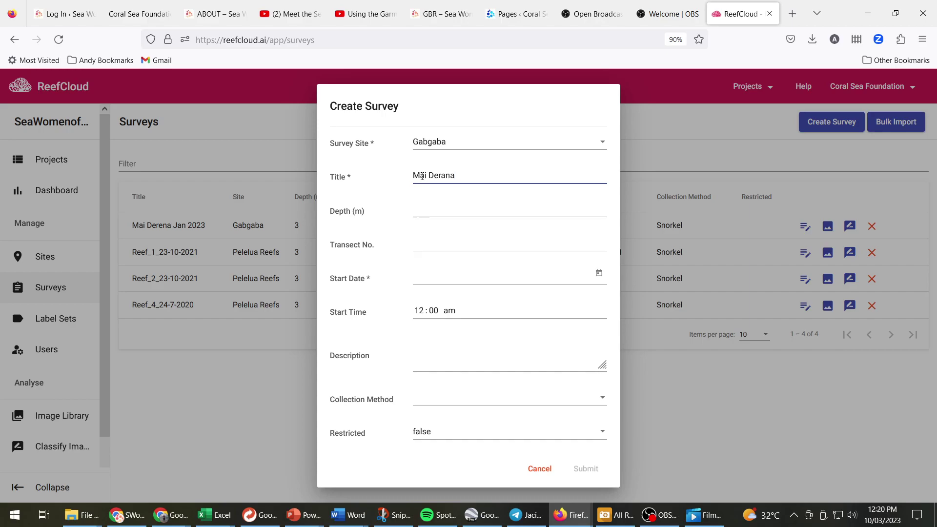
pyautogui.write(' Jan')
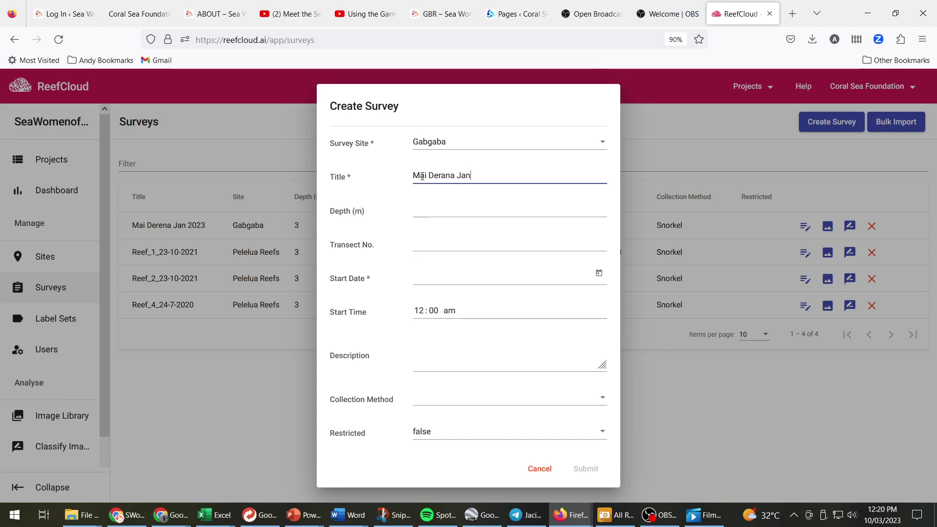
pyautogui.write(' 23 TR1')
pyautogui.click(423, 211)
pyautogui.click(427, 245)
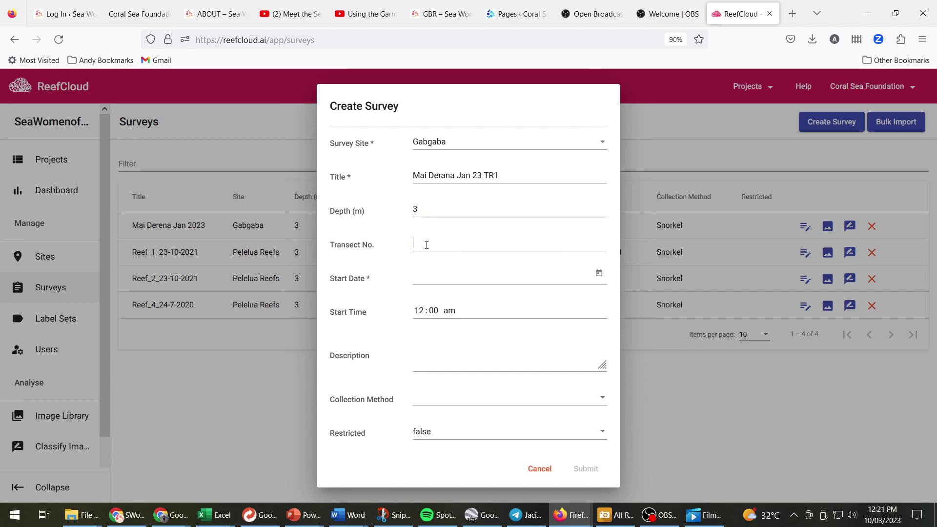
# - Set the survey start date to Jan 12, 2023 and check the photo capture time in ACDSee
pyautogui.click(427, 277)
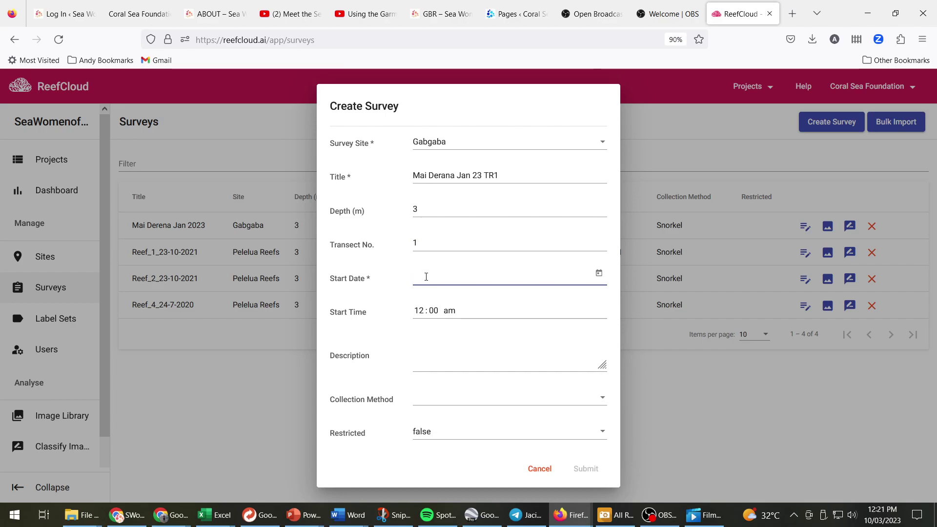
pyautogui.click(600, 274)
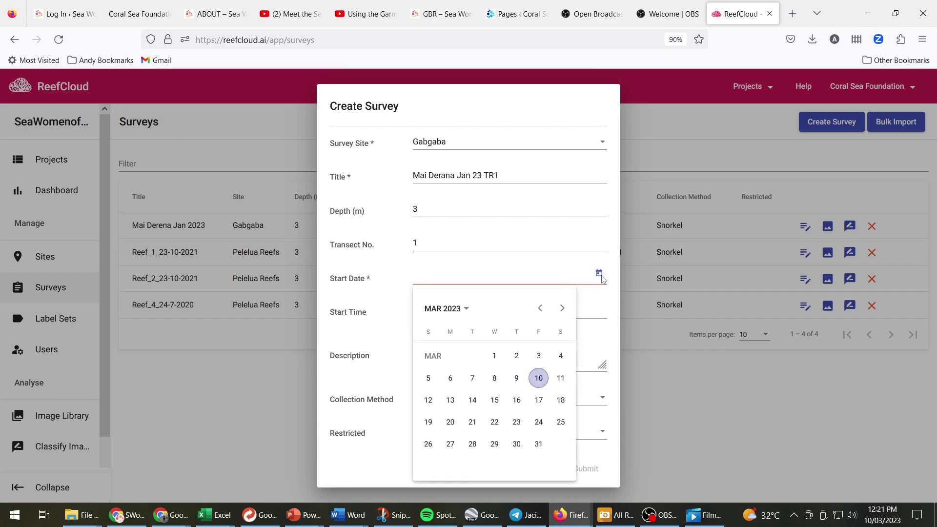
pyautogui.click(539, 309)
pyautogui.click(539, 312)
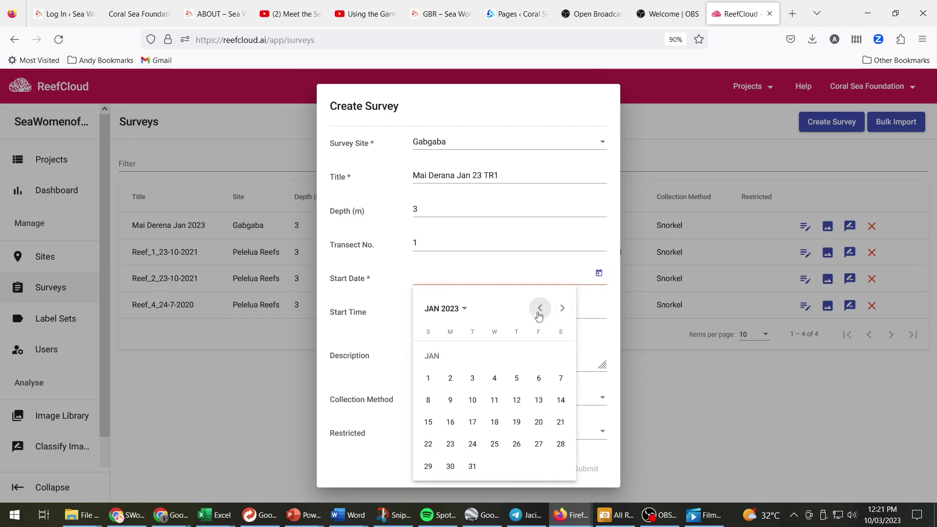
pyautogui.click(517, 400)
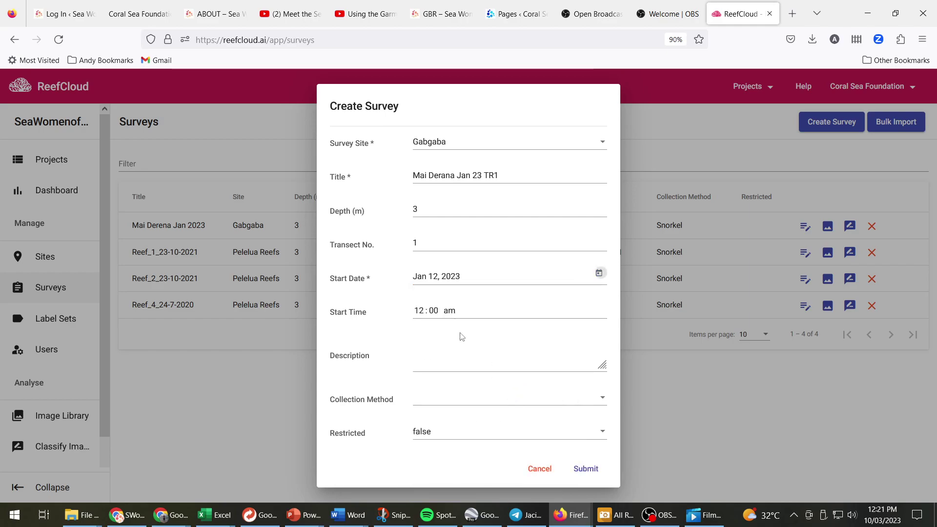
pyautogui.hotkey('alt', 'Tab')
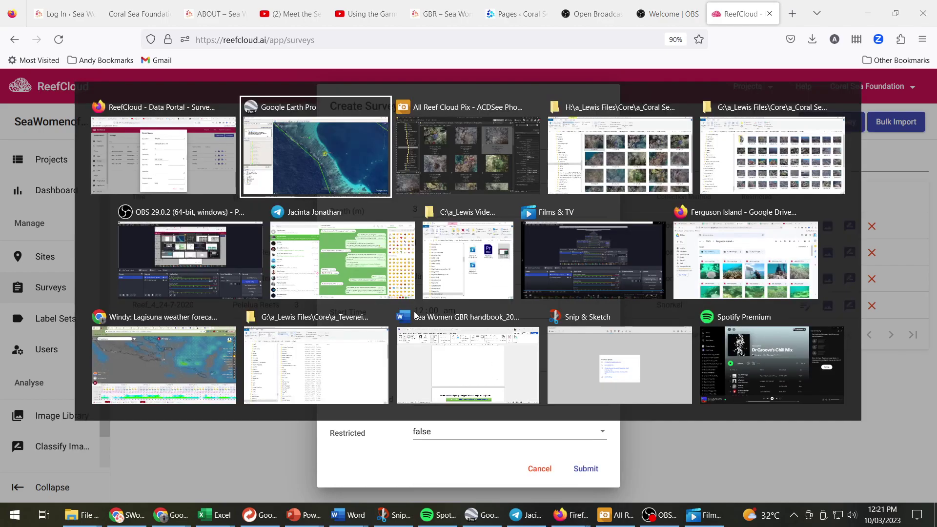
pyautogui.hotkey('alt', 'Tab')
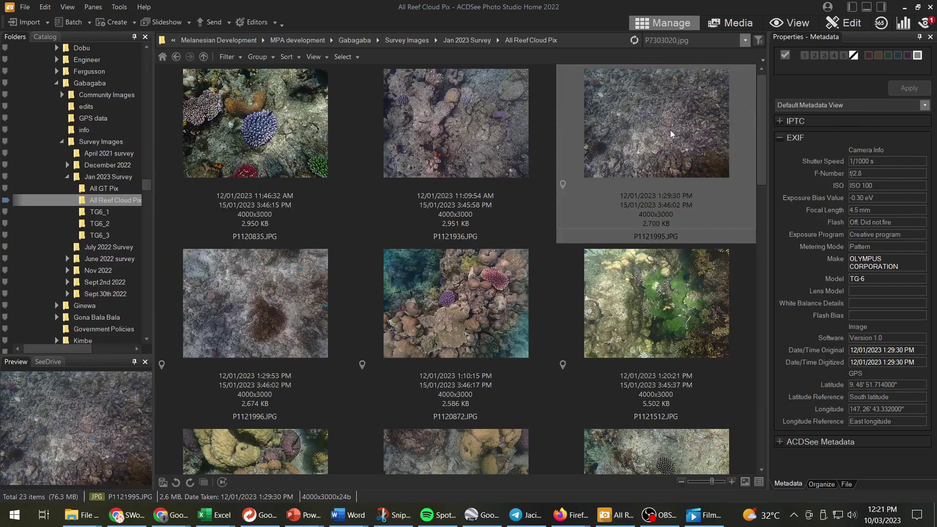
pyautogui.hotkey('alt', 'Tab')
# - Enter start time 1330 (01:30 pm), choose Snorkel as collection method, and submit the survey
pyautogui.click(420, 313)
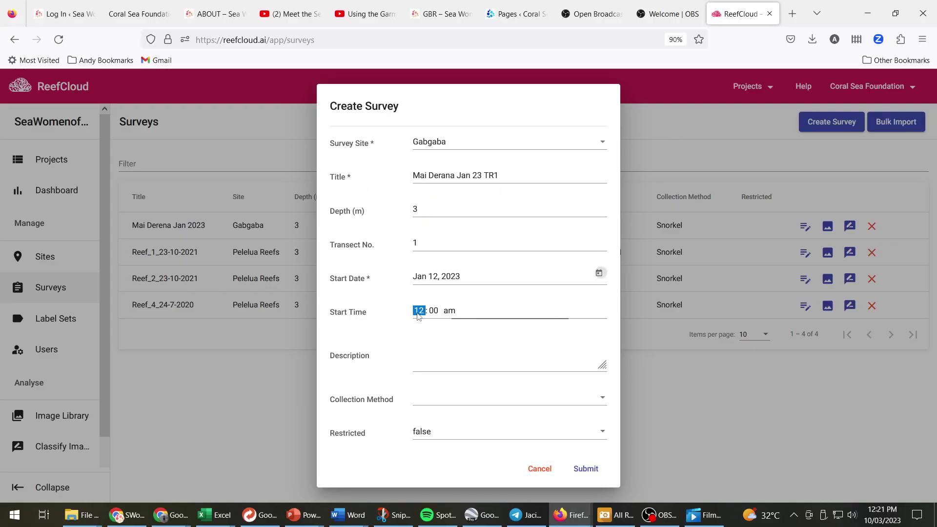
pyautogui.write('13')
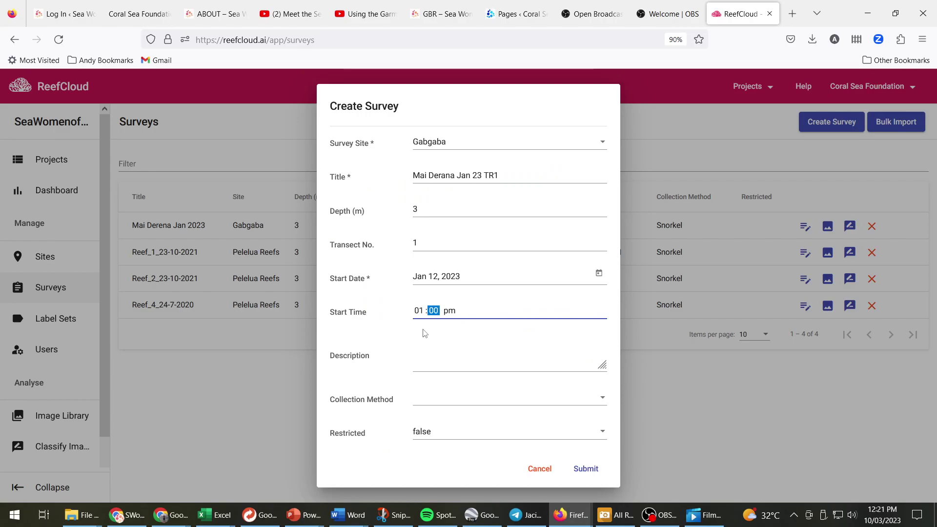
pyautogui.write('30')
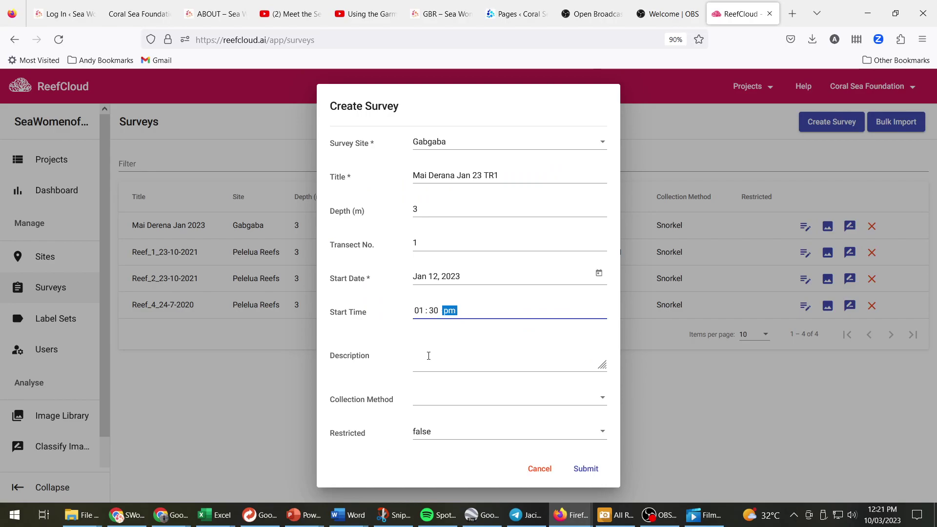
pyautogui.click(426, 401)
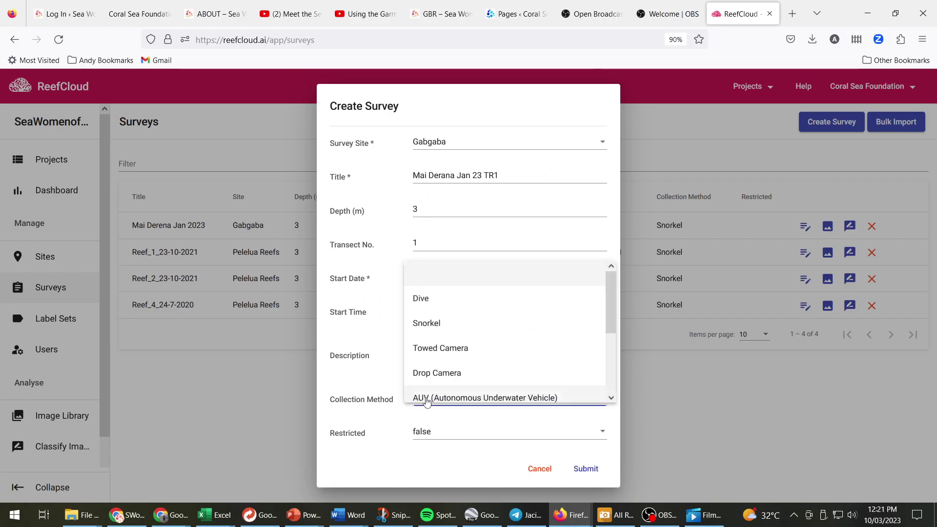
pyautogui.click(438, 324)
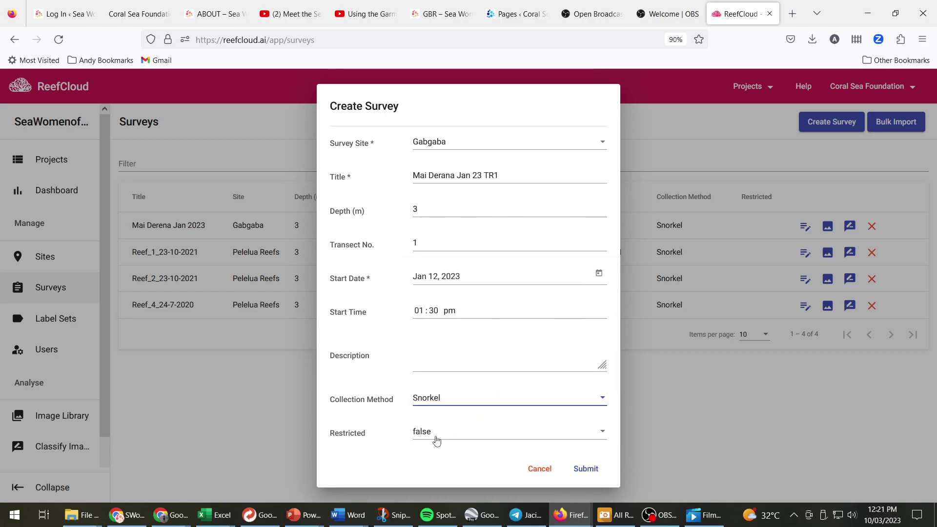
pyautogui.click(588, 470)
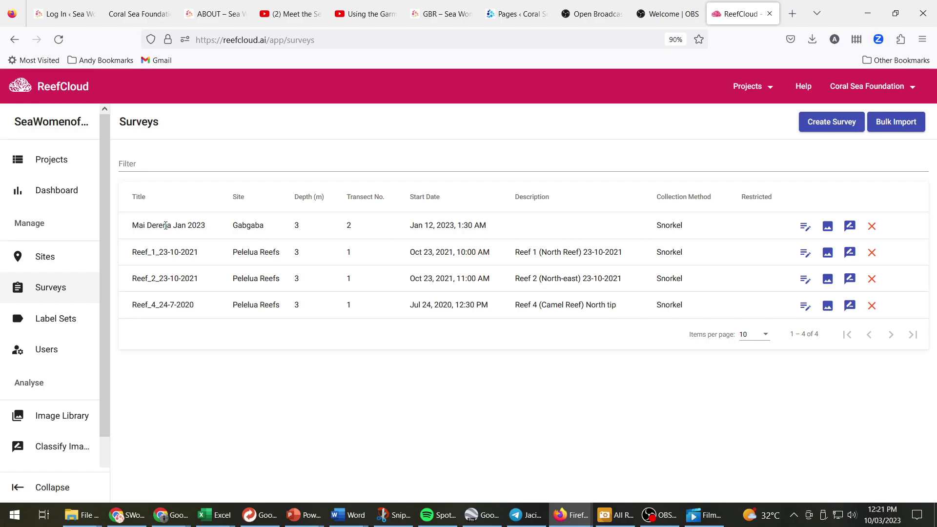
# - Reload ReefCloud and select all 23 photos in Jan 2023 Survey > All Reef Cloud Pix for Mai Derana Jan 23 TR1
pyautogui.rightClick(743, 13)
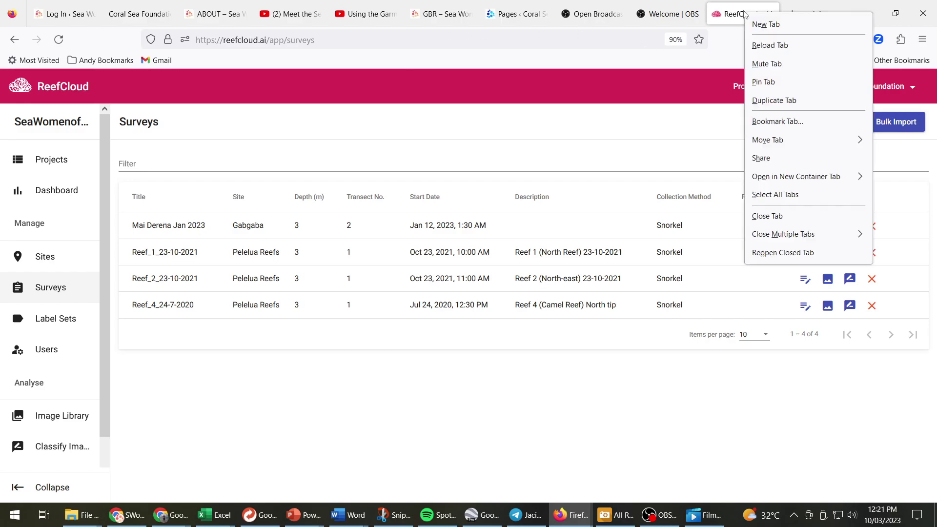
pyautogui.click(766, 42)
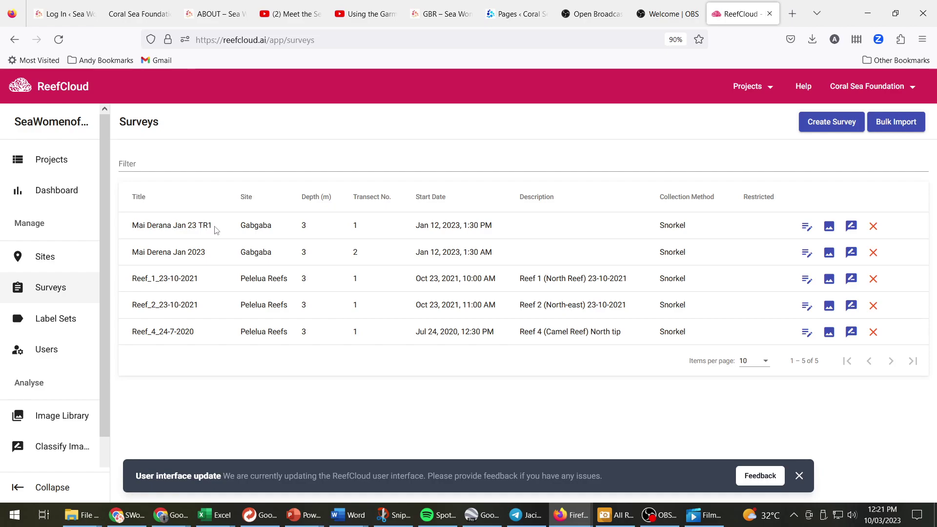
pyautogui.click(830, 228)
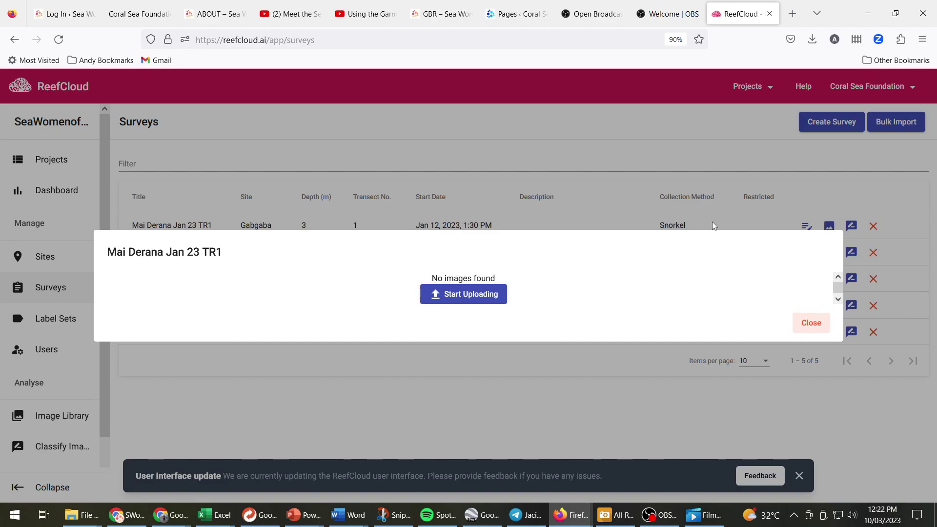
pyautogui.click(479, 300)
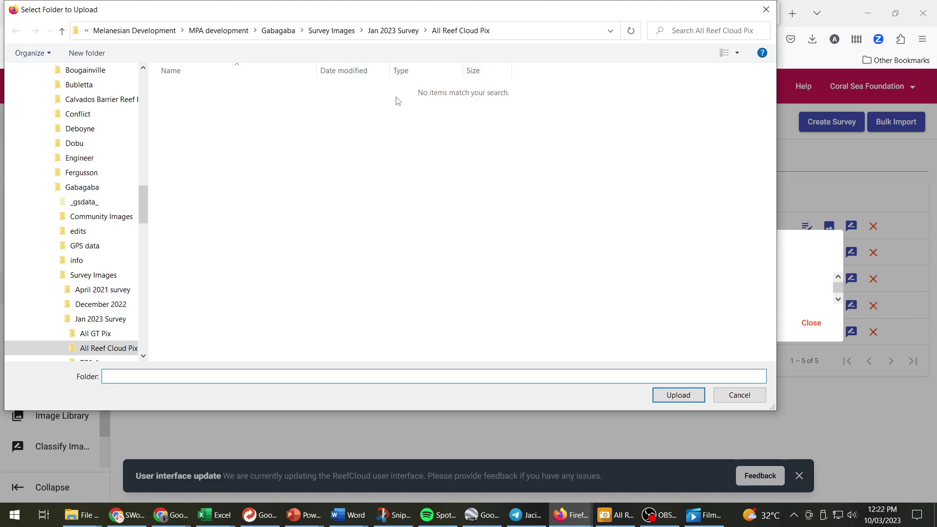
pyautogui.click(401, 31)
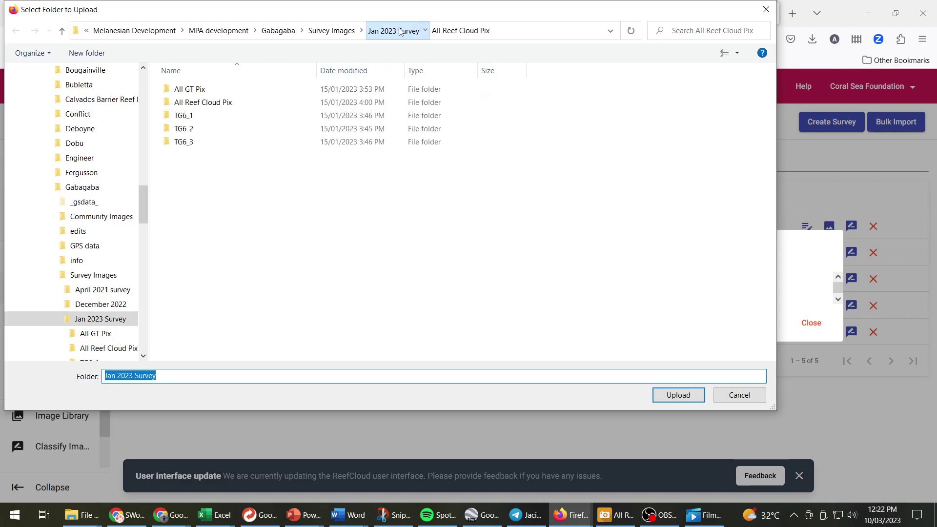
pyautogui.doubleClick(192, 103)
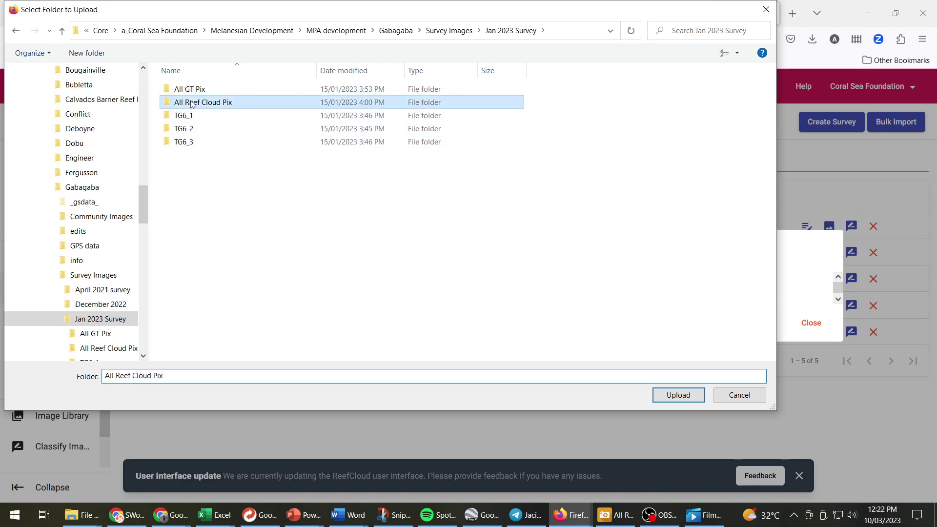
pyautogui.click(683, 396)
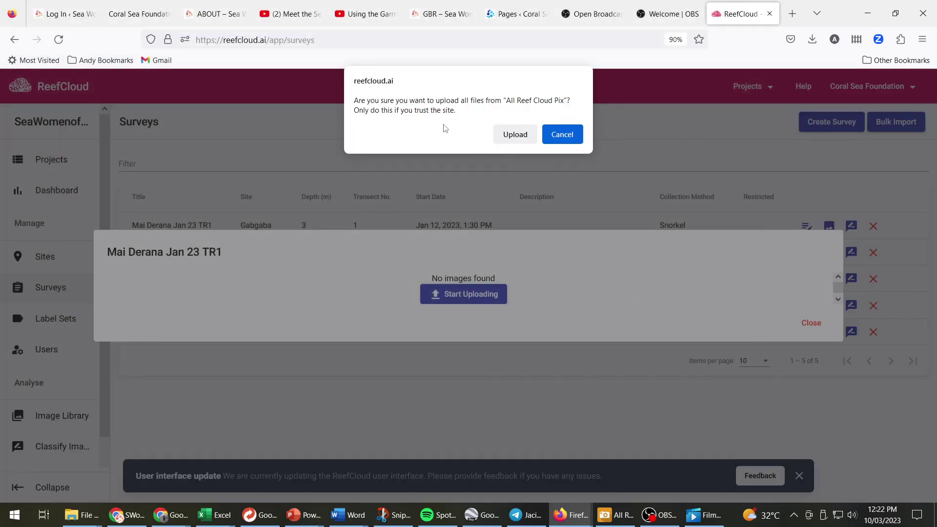
pyautogui.click(518, 138)
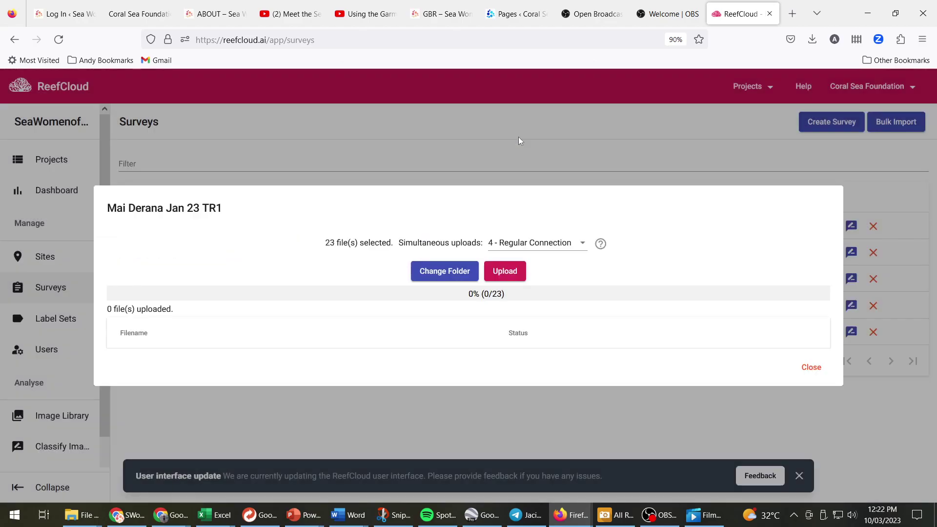
# - Upload the 23 selected photos to 100%, check the gallery, and close the upload window
pyautogui.click(504, 271)
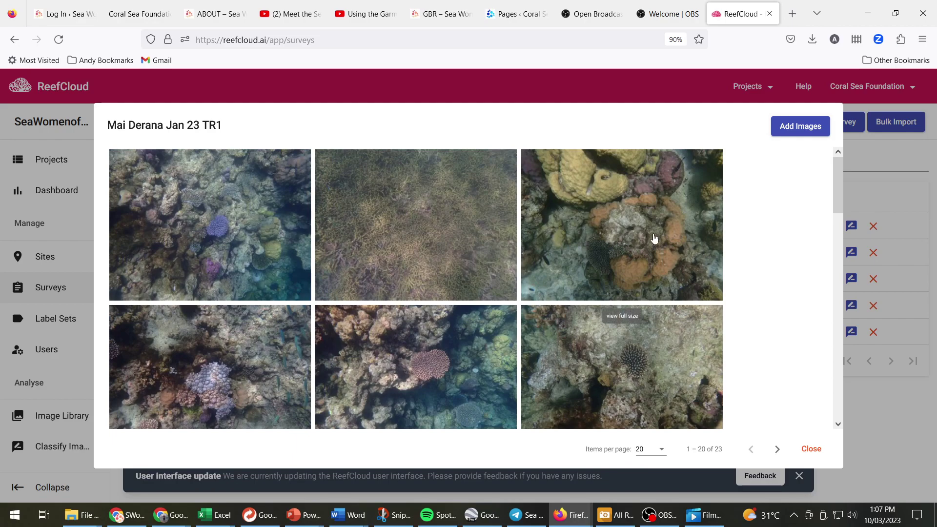
pyautogui.scroll(-3, 655, 238)
pyautogui.scroll(-10, 655, 239)
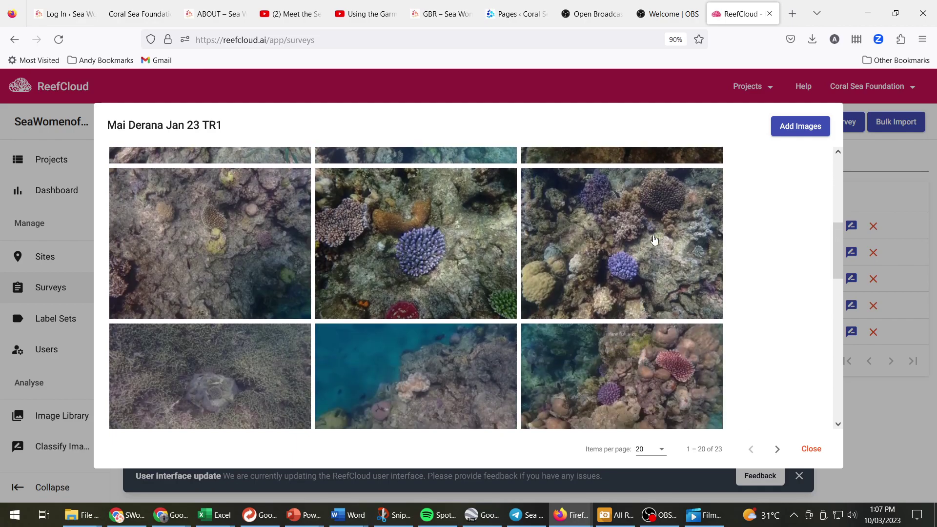
pyautogui.scroll(-3, 654, 239)
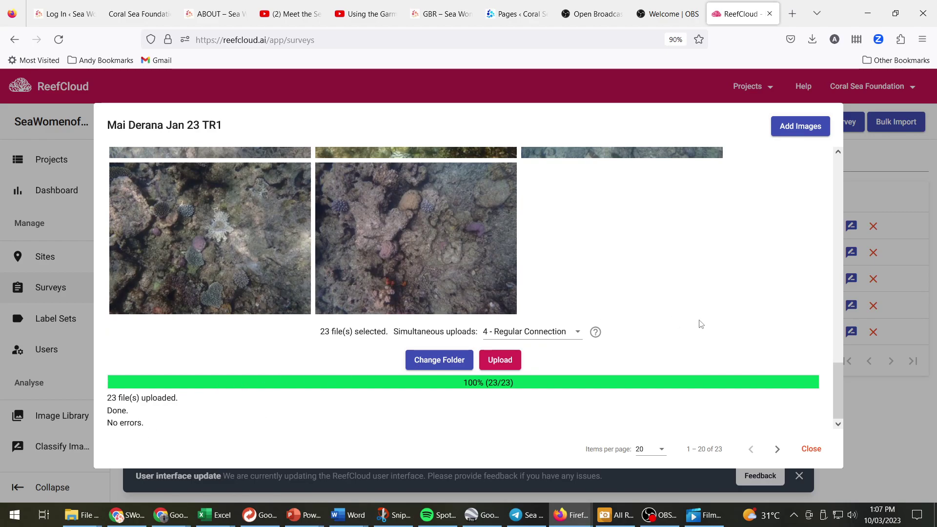
pyautogui.click(811, 449)
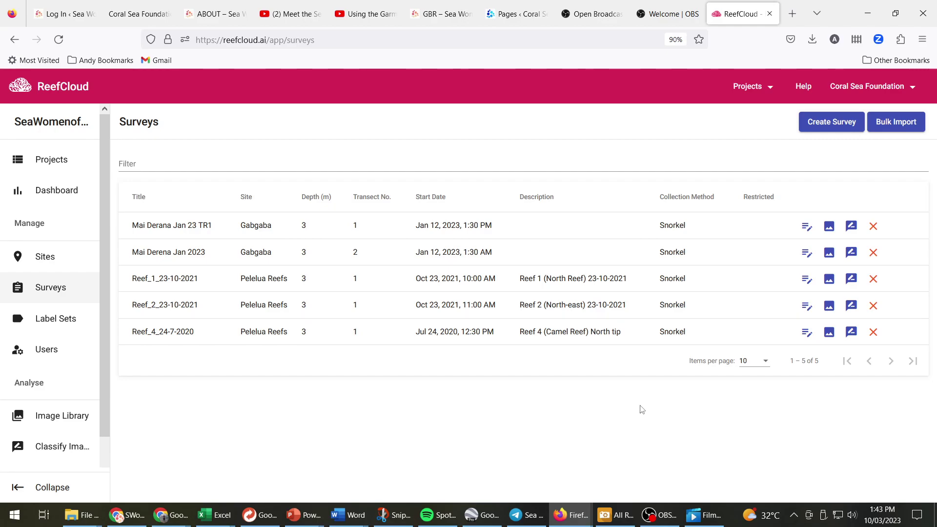
# - Open Mai Derana Jan 23 TR1 for classification, preview its points as a patch grid, then show P1120822.JPG
pyautogui.click(852, 228)
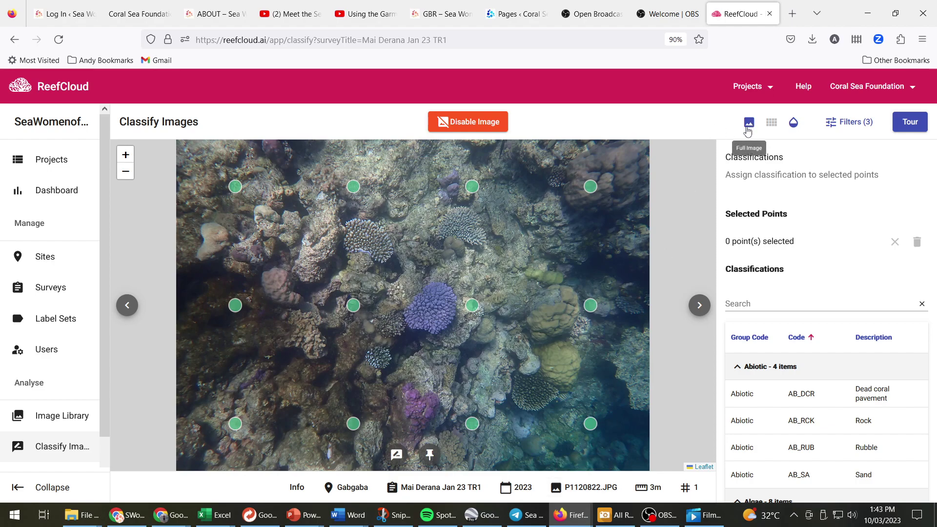
pyautogui.click(772, 124)
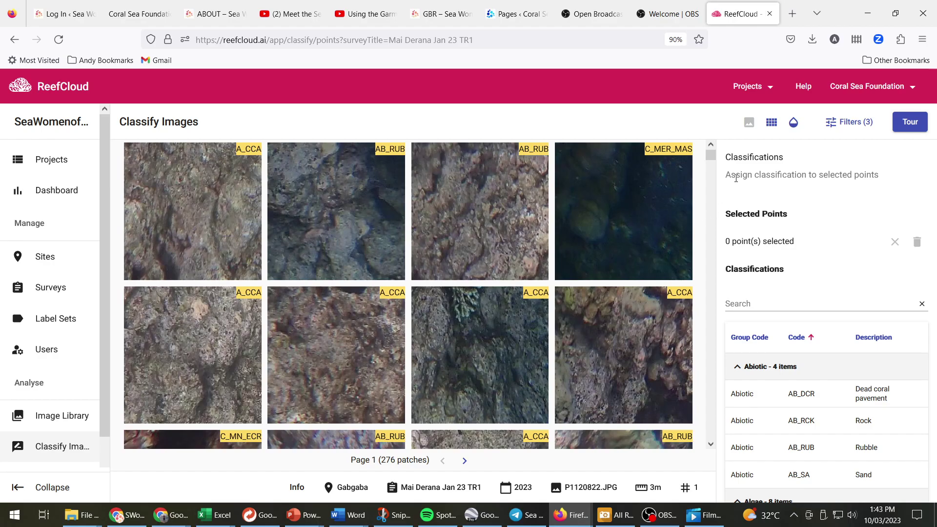
pyautogui.moveTo(711, 156)
pyautogui.mouseDown()
pyautogui.moveTo(716, 203)
pyautogui.moveTo(719, 150)
pyautogui.mouseUp()
pyautogui.click(750, 122)
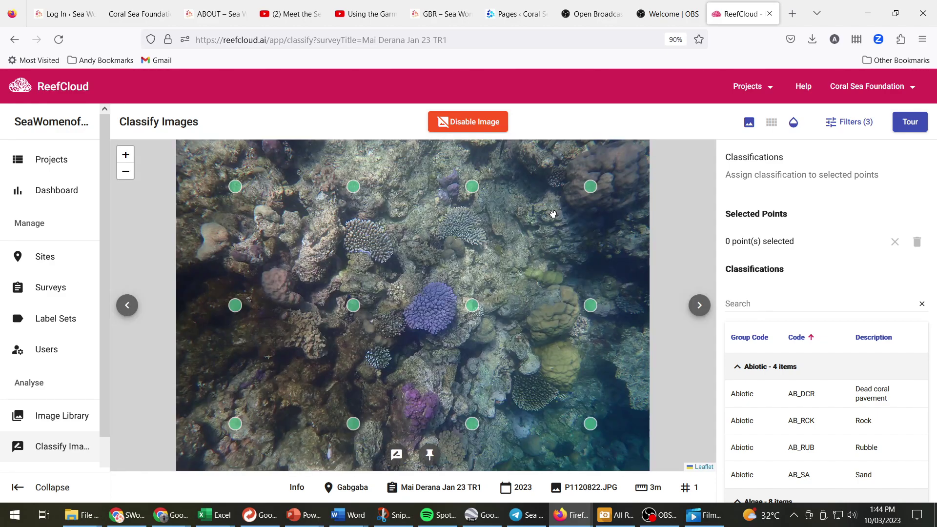
pyautogui.moveTo(236, 192)
pyautogui.moveTo(357, 192)
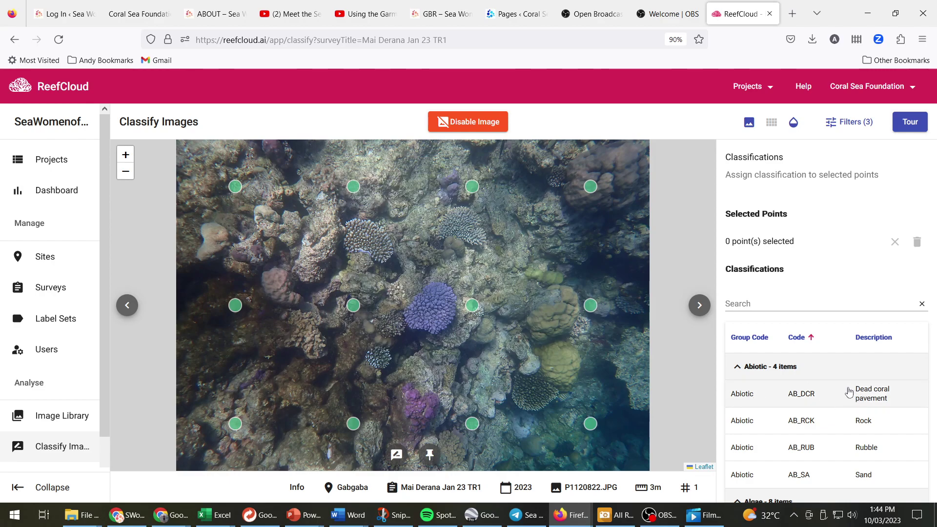
pyautogui.scroll(-3, 837, 389)
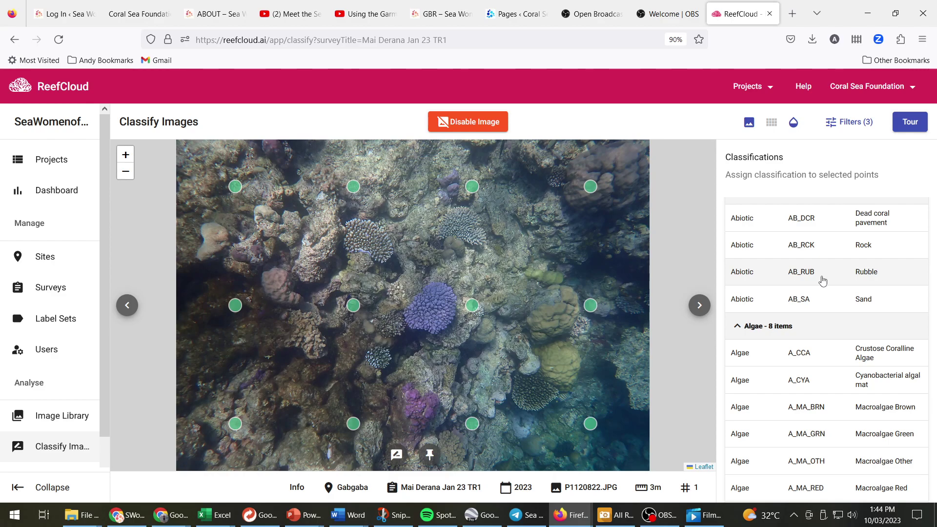
pyautogui.scroll(3, 824, 280)
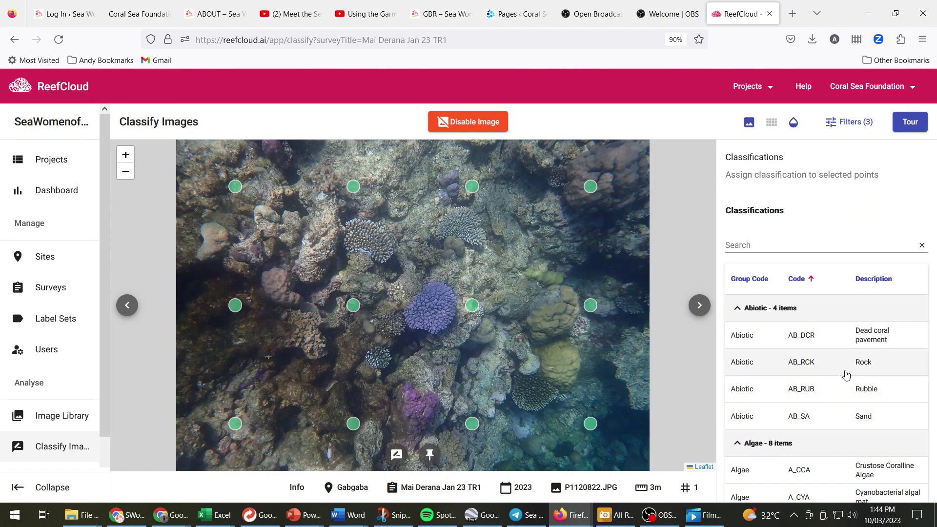
pyautogui.scroll(-4, 825, 365)
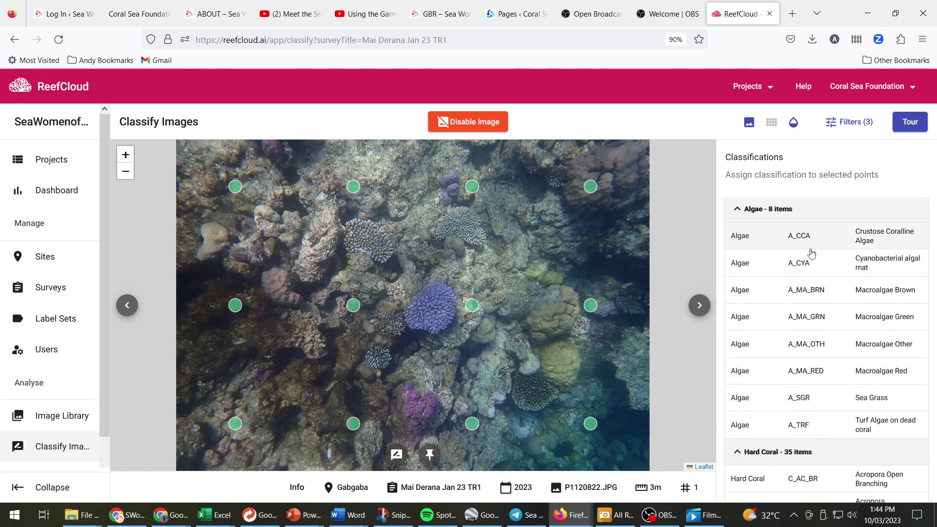
pyautogui.scroll(-3, 816, 322)
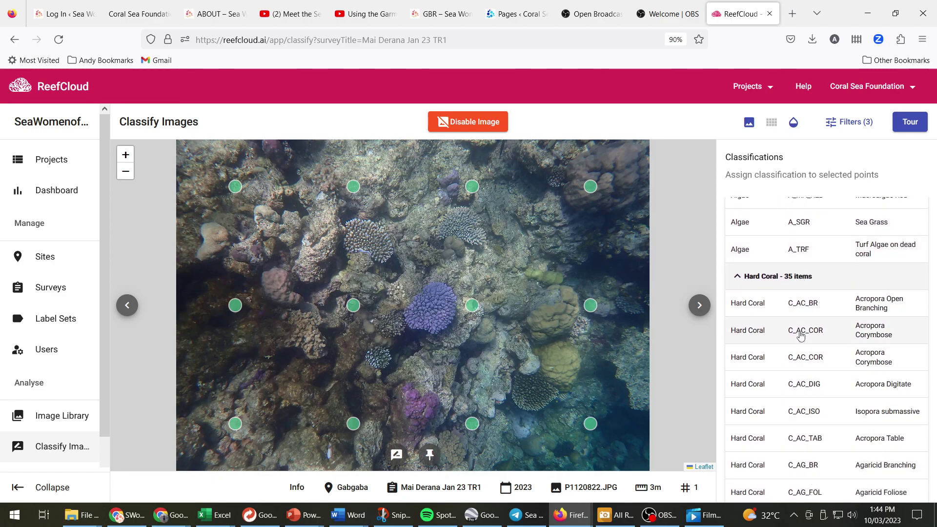
pyautogui.scroll(-6, 801, 335)
pyautogui.scroll(-10, 800, 335)
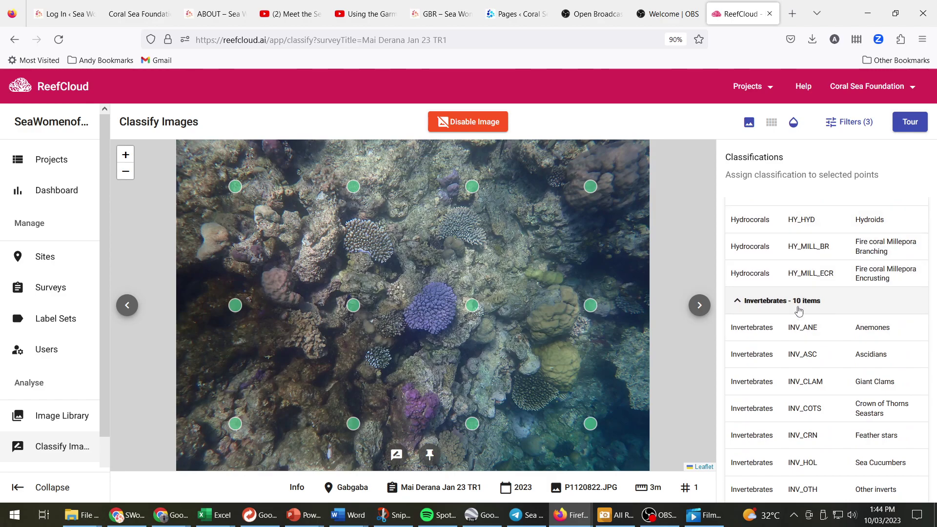
pyautogui.scroll(-5, 795, 351)
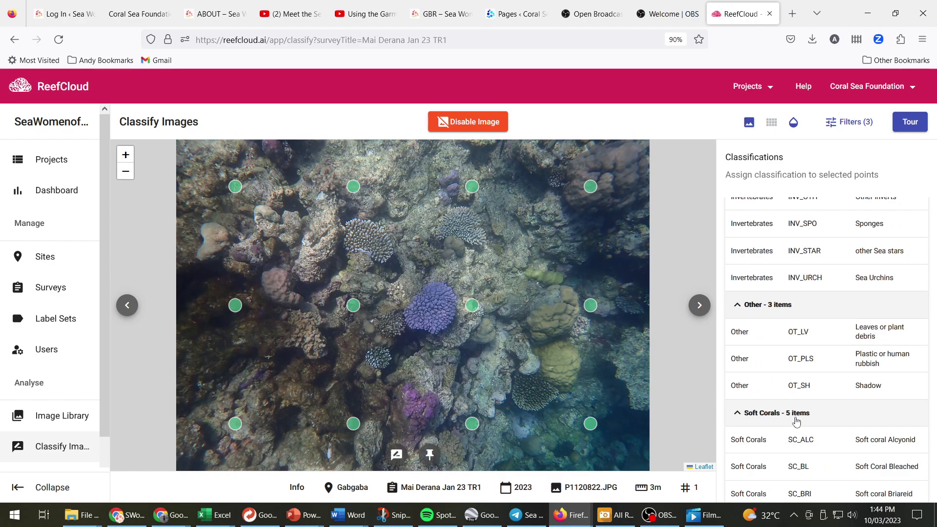
pyautogui.scroll(-1, 797, 421)
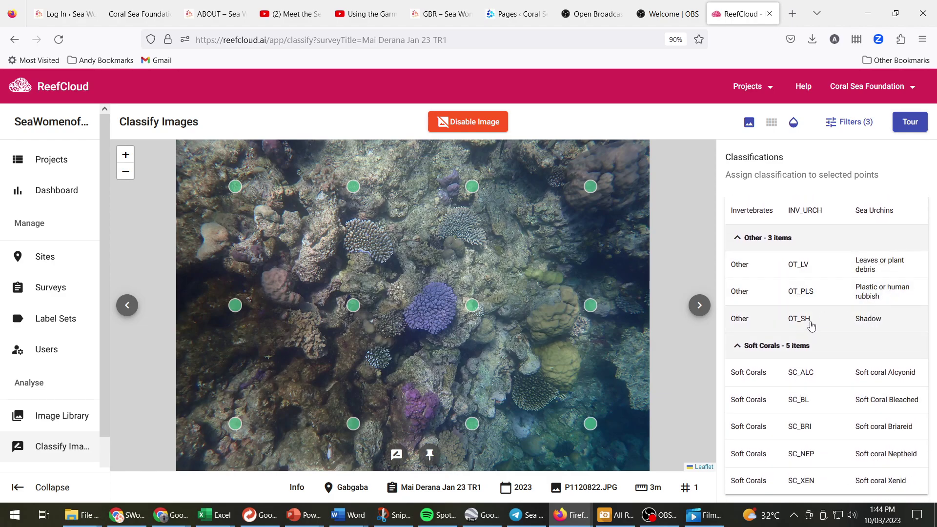
pyautogui.scroll(7, 816, 362)
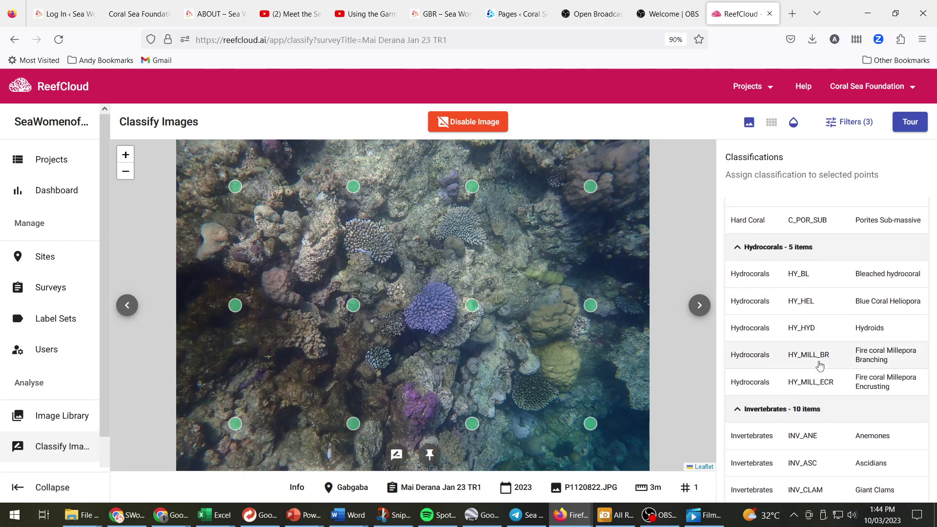
pyautogui.scroll(15, 820, 365)
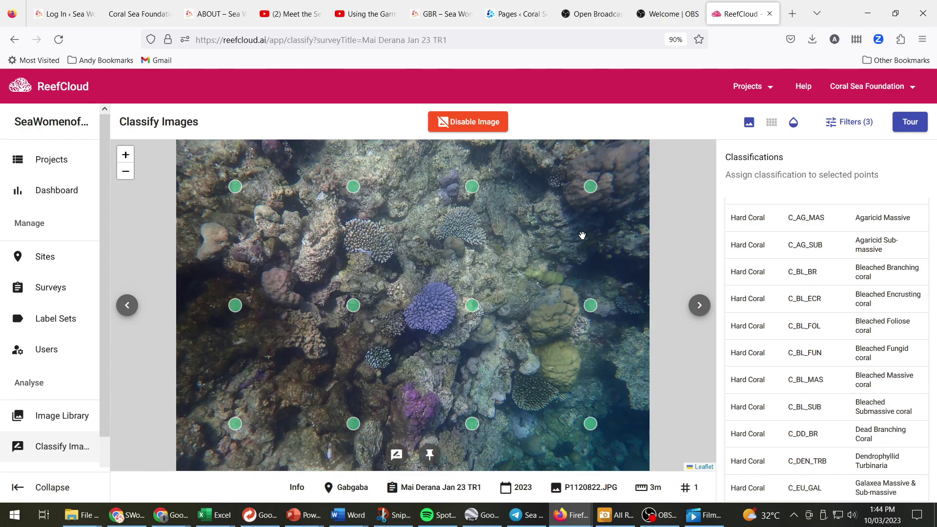
# - Label P1120822.JPG's top-right point as C_POR_MAS Porites Massive and advance to P1120824.JPG
pyautogui.moveTo(592, 194)
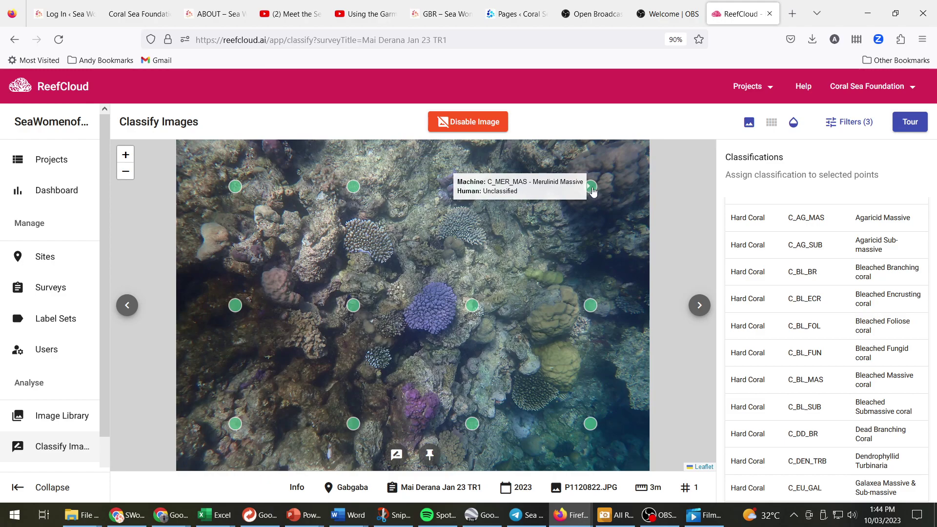
pyautogui.click(591, 187)
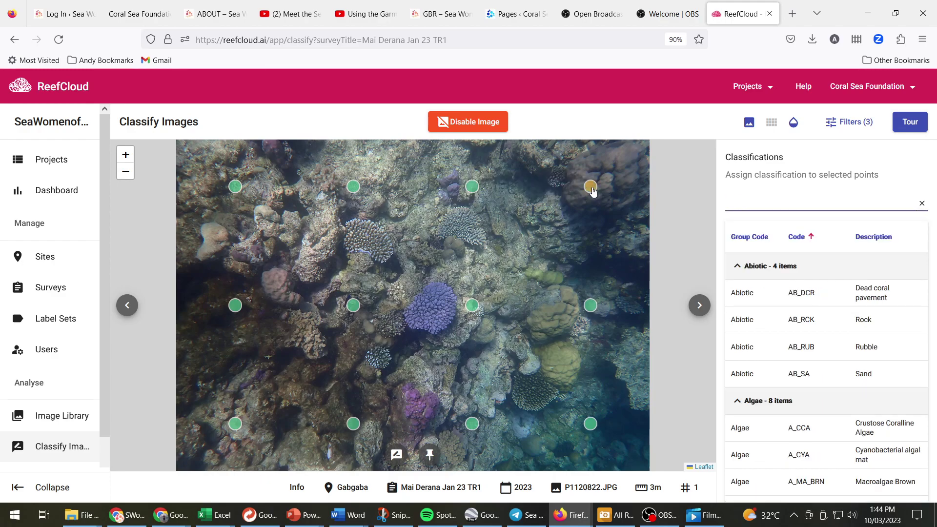
pyautogui.moveTo(593, 191)
pyautogui.scroll(-10, 850, 369)
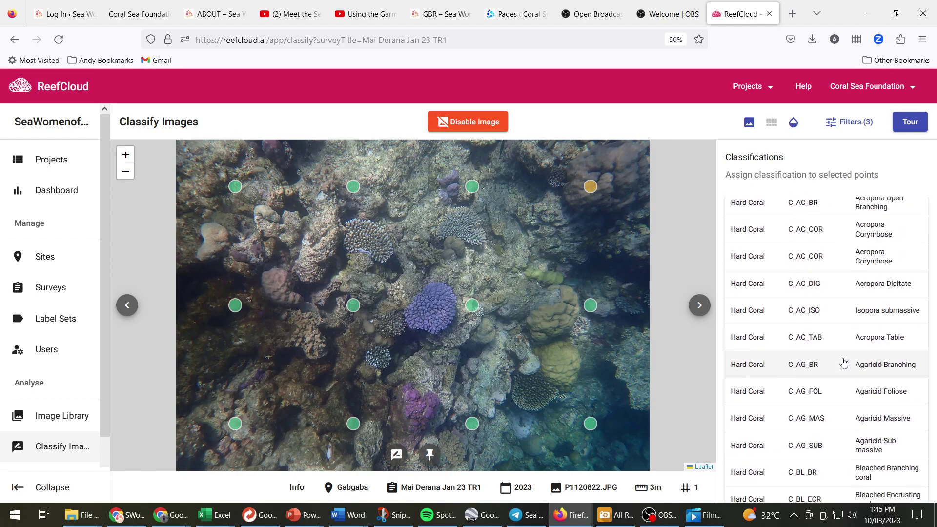
pyautogui.scroll(-6, 796, 278)
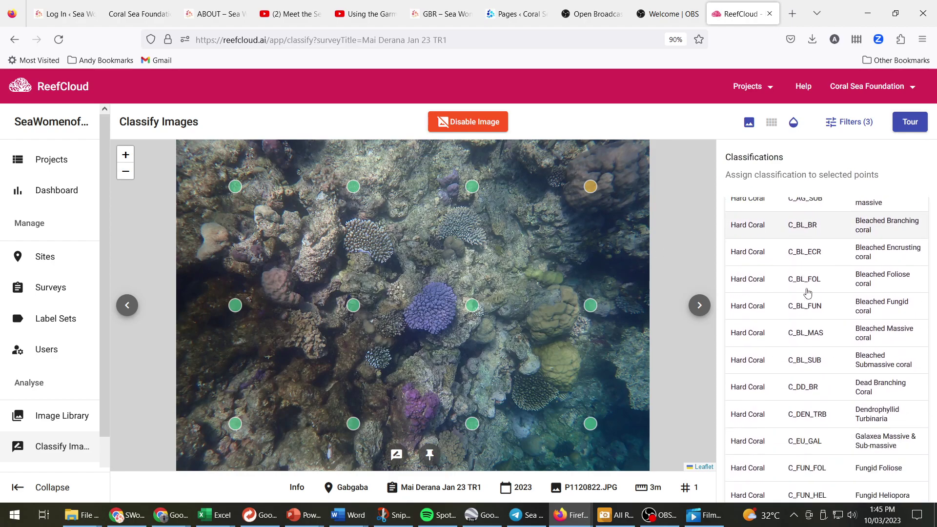
pyautogui.scroll(-8, 808, 292)
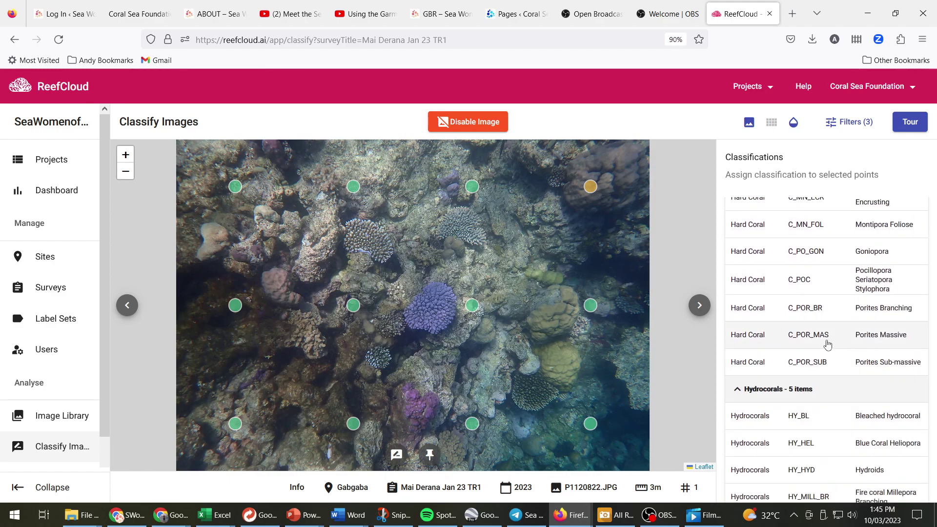
pyautogui.click(820, 337)
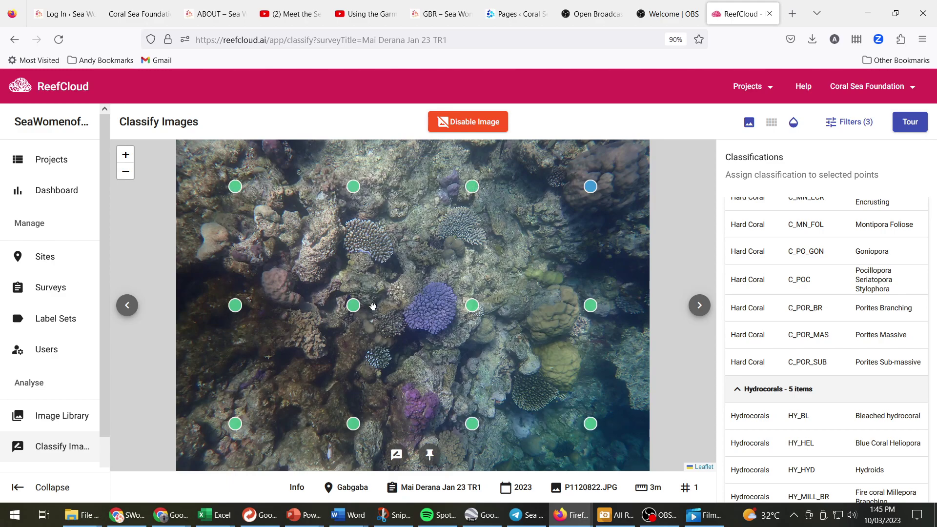
pyautogui.click(703, 303)
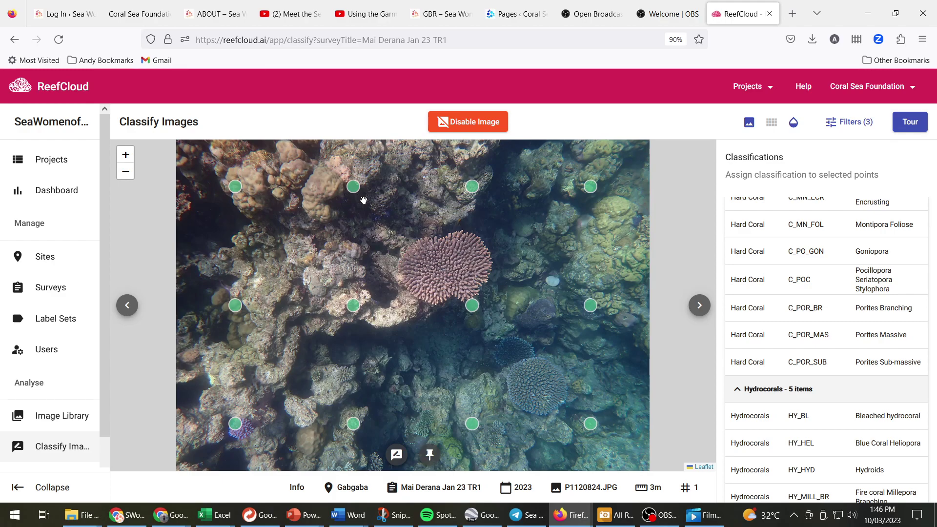
# - Zoom and pan around P1120824's sampling points, then switch to the Label Identification Guide in PowerPoint
pyautogui.scroll(3, 364, 200)
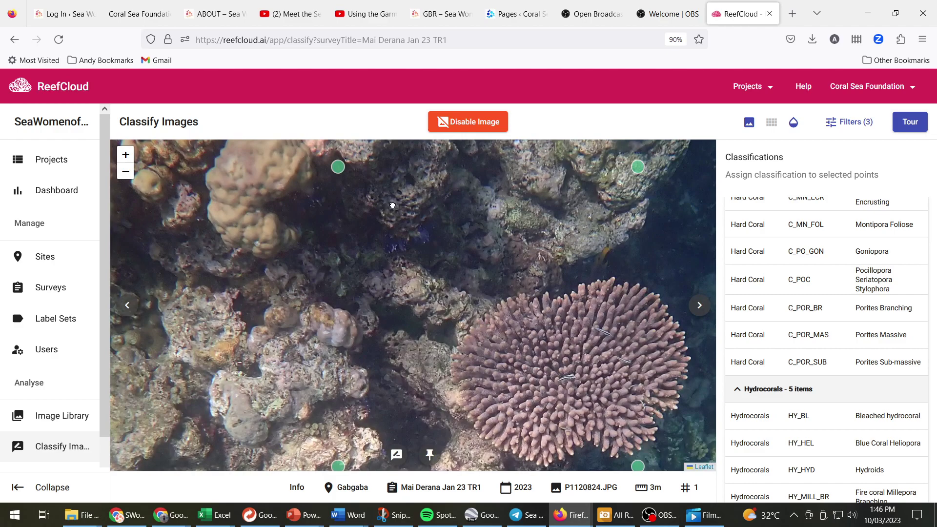
pyautogui.moveTo(362, 199); pyautogui.dragTo(396, 307)
pyautogui.scroll(3, 371, 282)
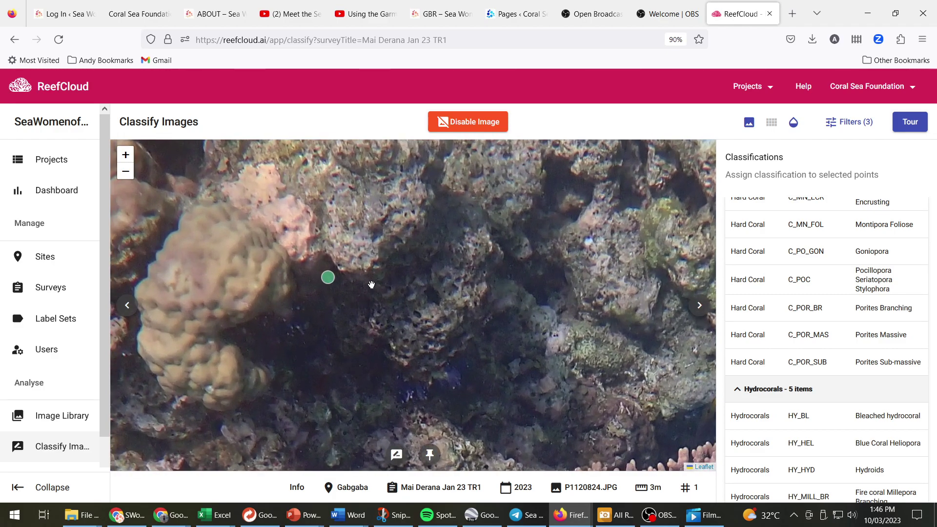
pyautogui.scroll(2, 294, 266)
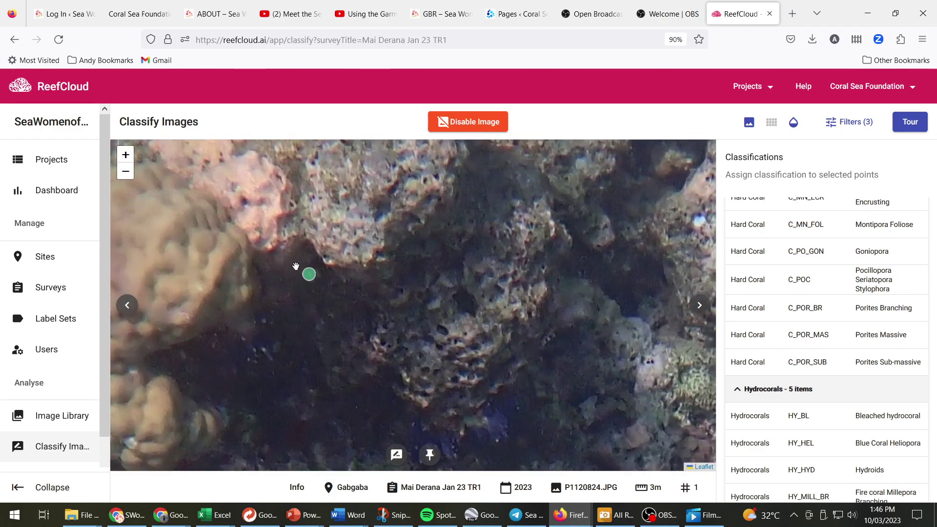
pyautogui.scroll(-6, 296, 265)
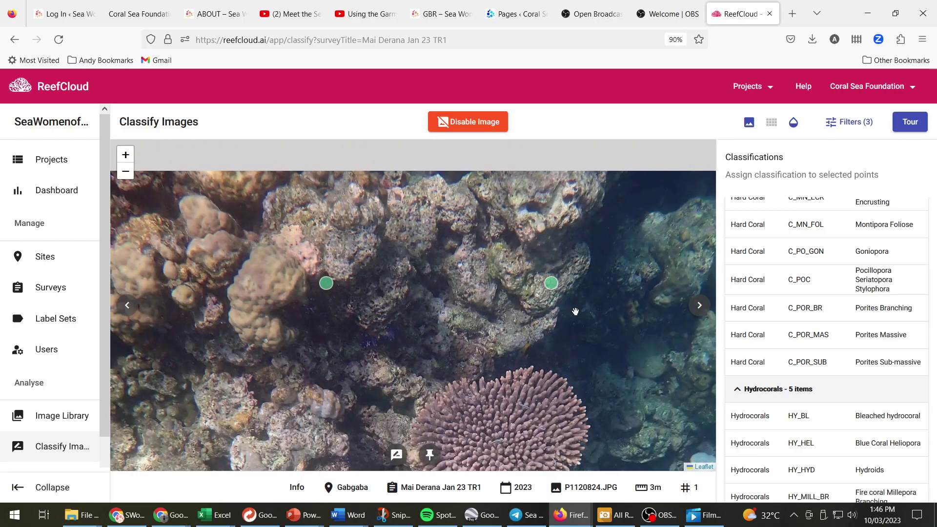
pyautogui.moveTo(558, 288)
pyautogui.scroll(5, 558, 288)
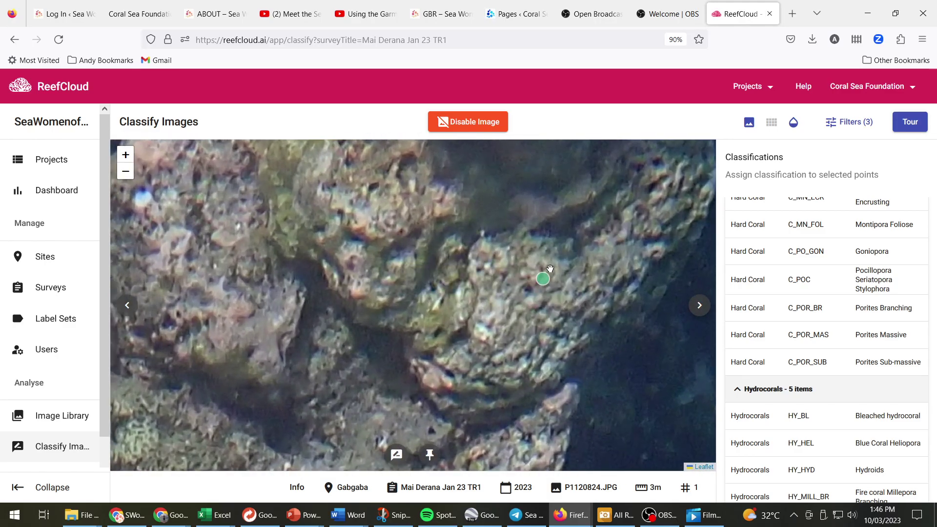
pyautogui.scroll(-3, 477, 297)
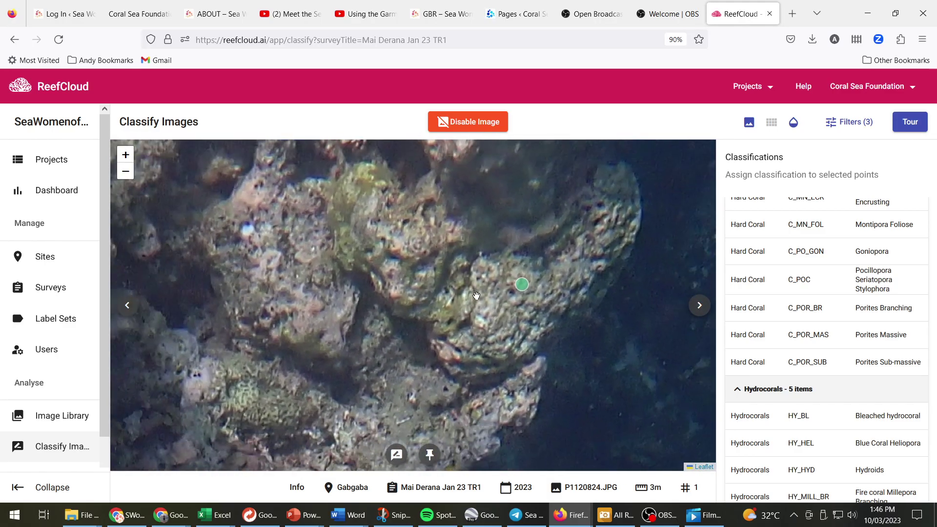
pyautogui.scroll(-2, 477, 297)
pyautogui.scroll(-2, 433, 314)
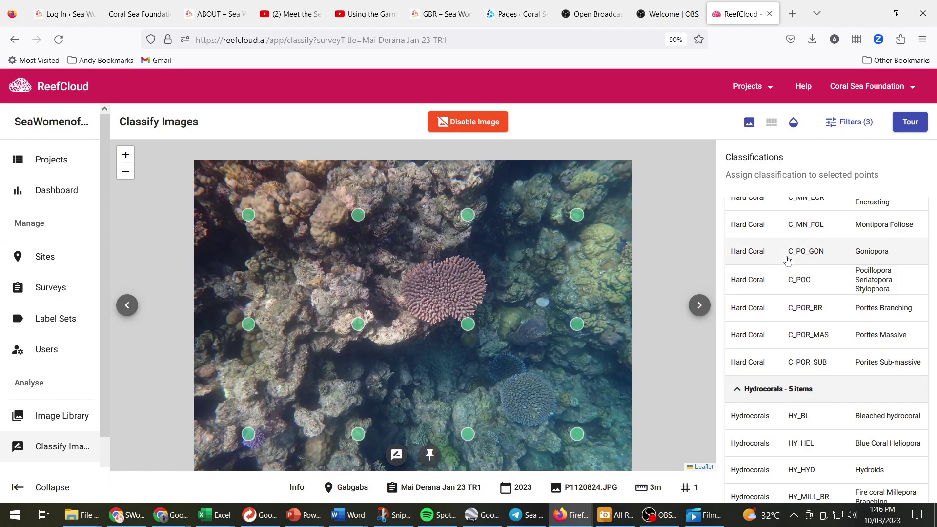
pyautogui.hotkey('alt', 'Tab')
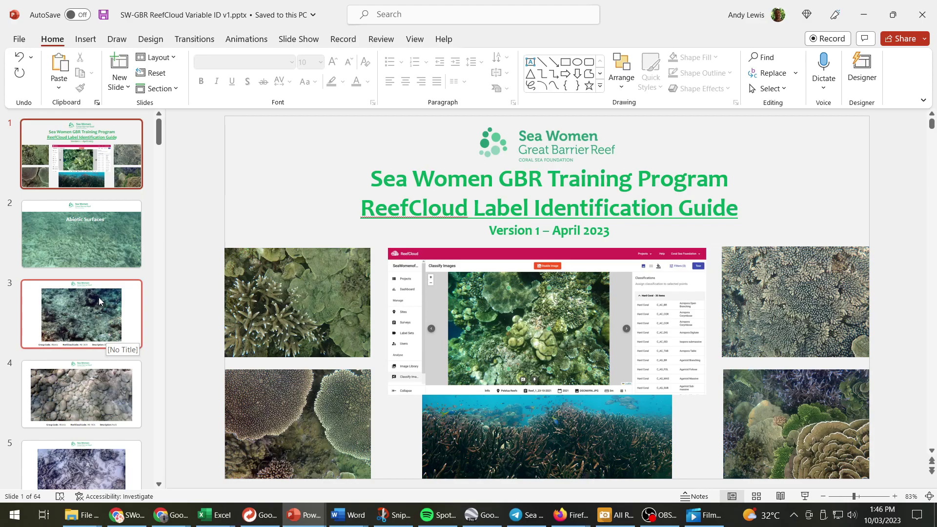
# - View guide slides 3, 18, 19, 20 (Dead Coral Pavement; Acropora Corymbose, Digitate, Table), then return to ReefCloud
pyautogui.scroll(-2, 93, 299)
pyautogui.click(77, 251)
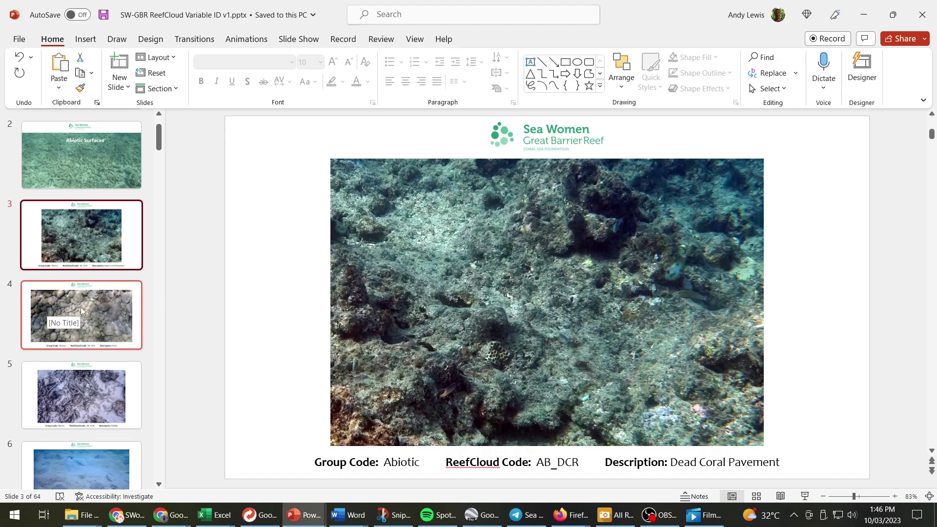
pyautogui.scroll(-5, 92, 300)
pyautogui.scroll(-9, 93, 299)
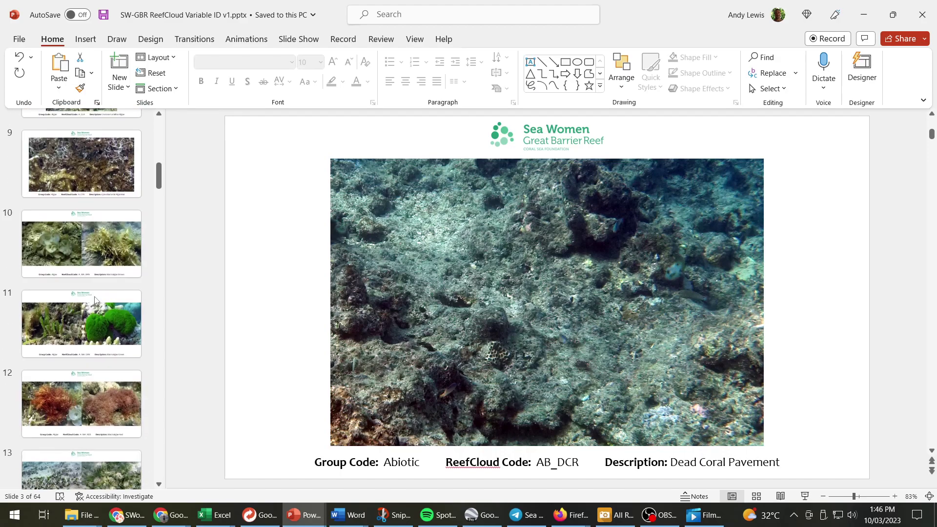
pyautogui.scroll(-5, 95, 296)
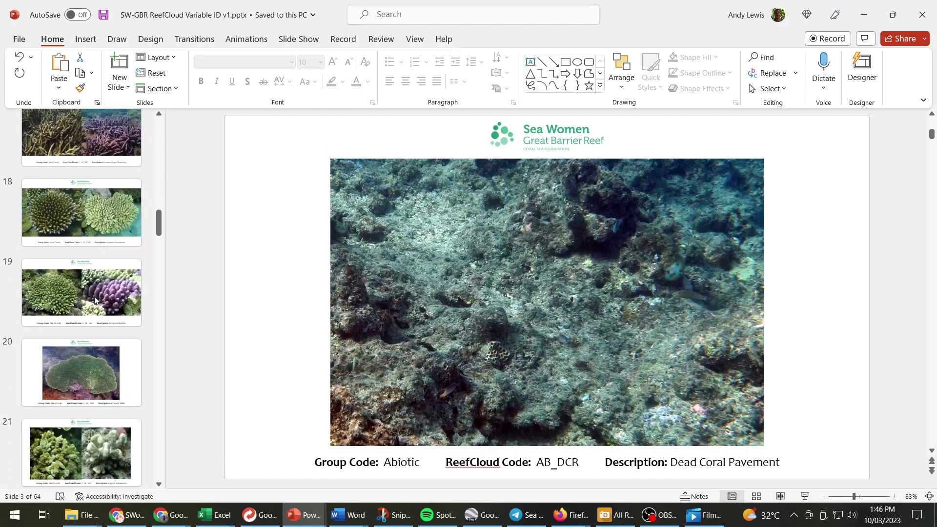
pyautogui.click(79, 211)
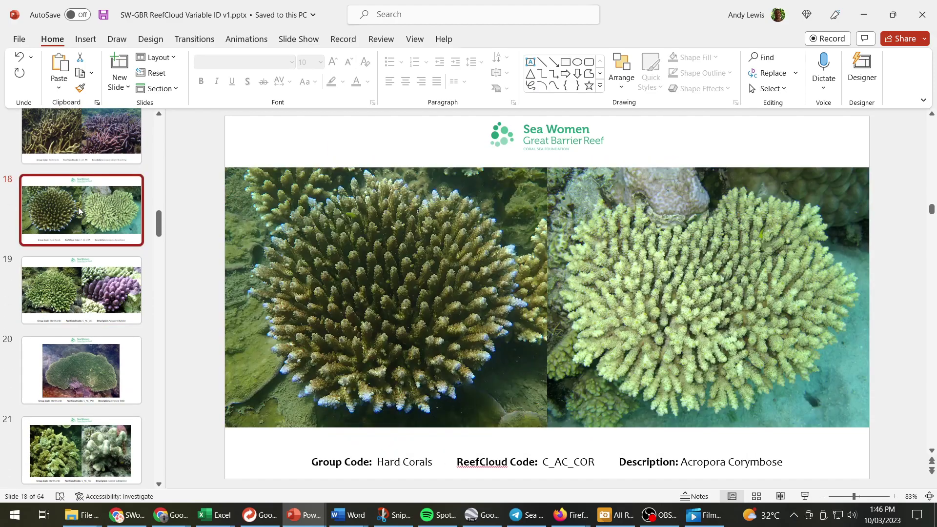
pyautogui.click(88, 297)
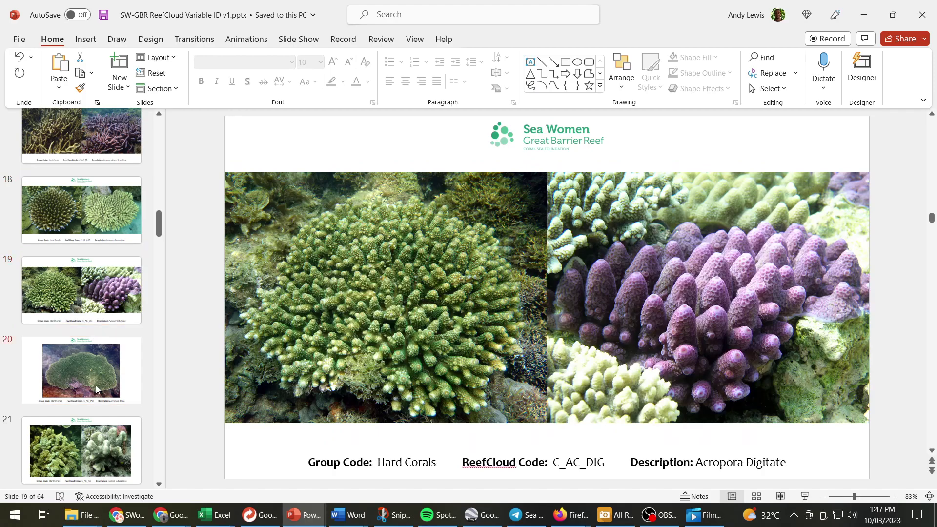
pyautogui.click(97, 389)
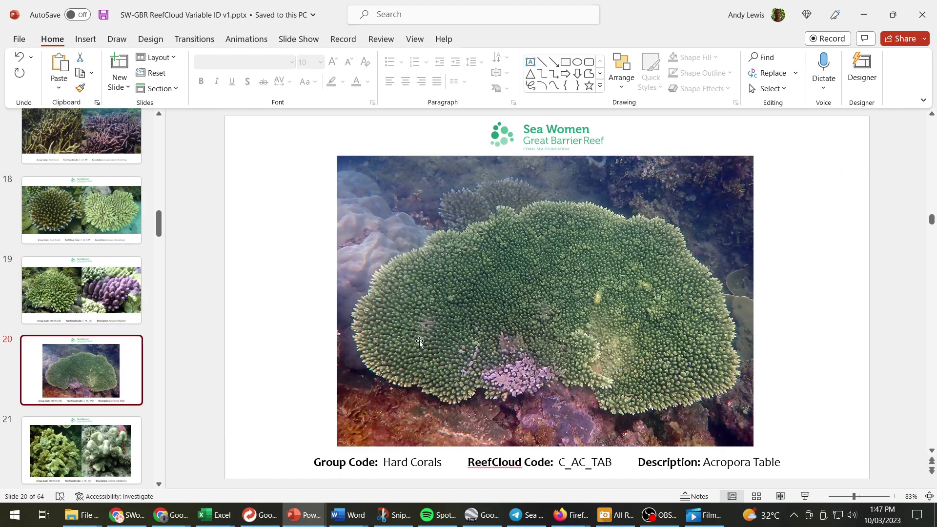
pyautogui.hotkey('alt', 'Tab')
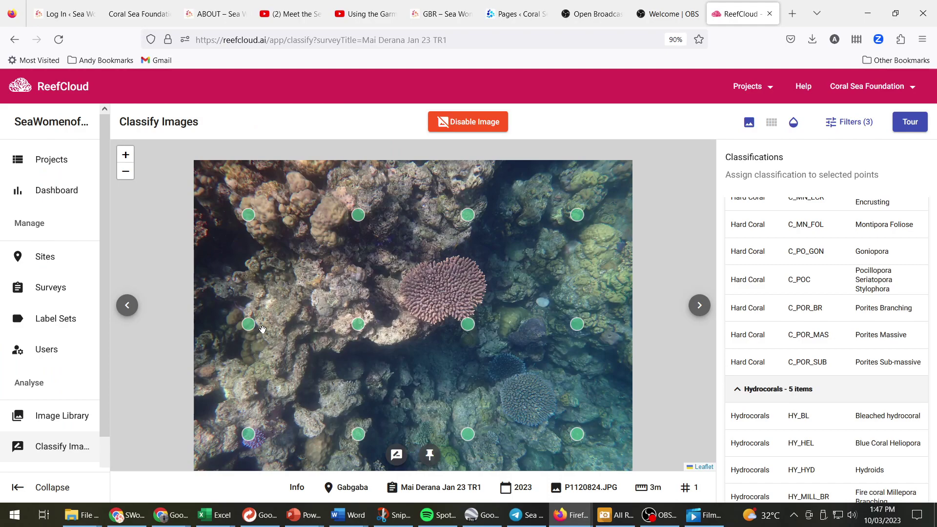
# - Return to photo P1120822.JPG and select its top-right point to show the Classifications labels
pyautogui.moveTo(253, 329)
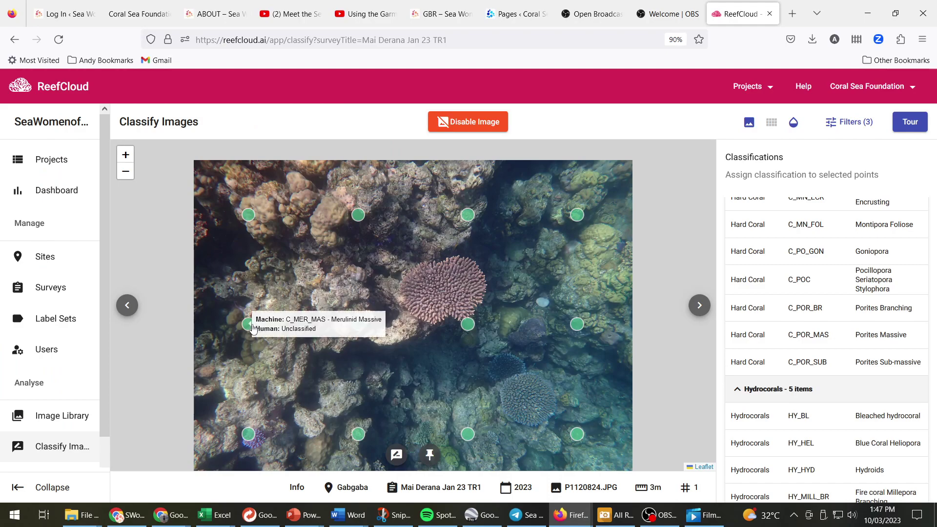
pyautogui.moveTo(358, 436)
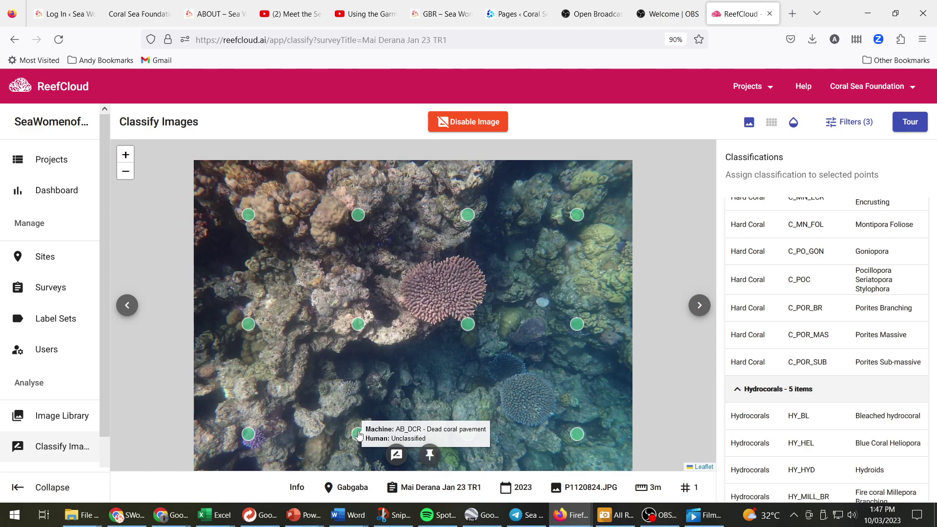
pyautogui.click(125, 309)
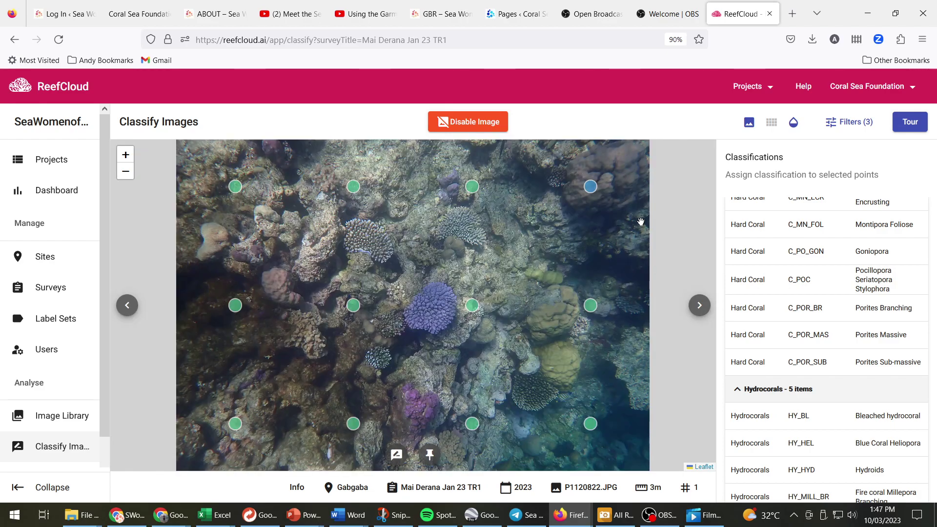
pyautogui.click(591, 190)
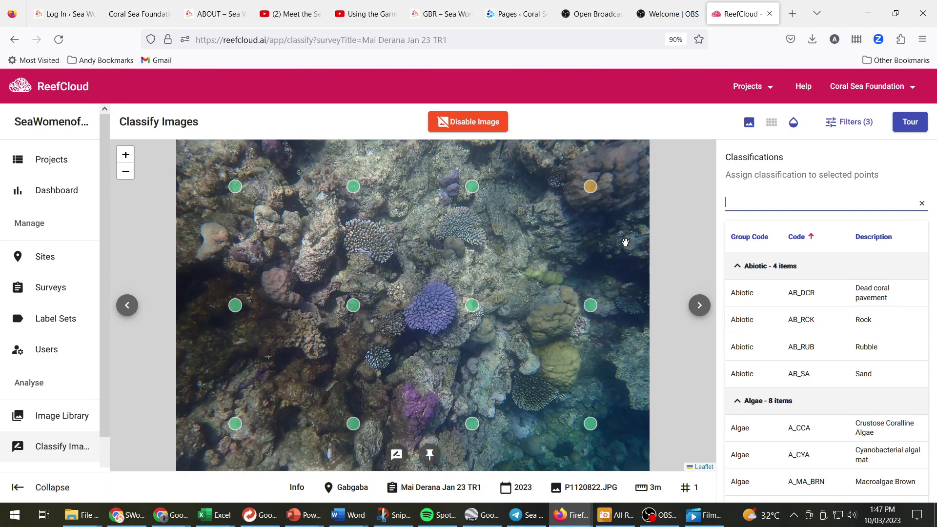
pyautogui.moveTo(103, 379); pyautogui.dragTo(107, 435)
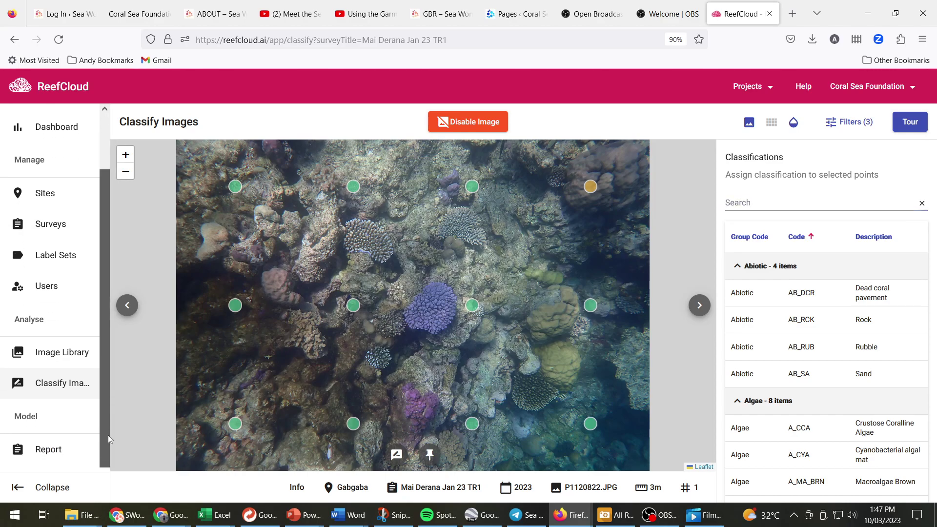
# - Go to the Model Report page from the sidebar and scroll down
pyautogui.click(43, 456)
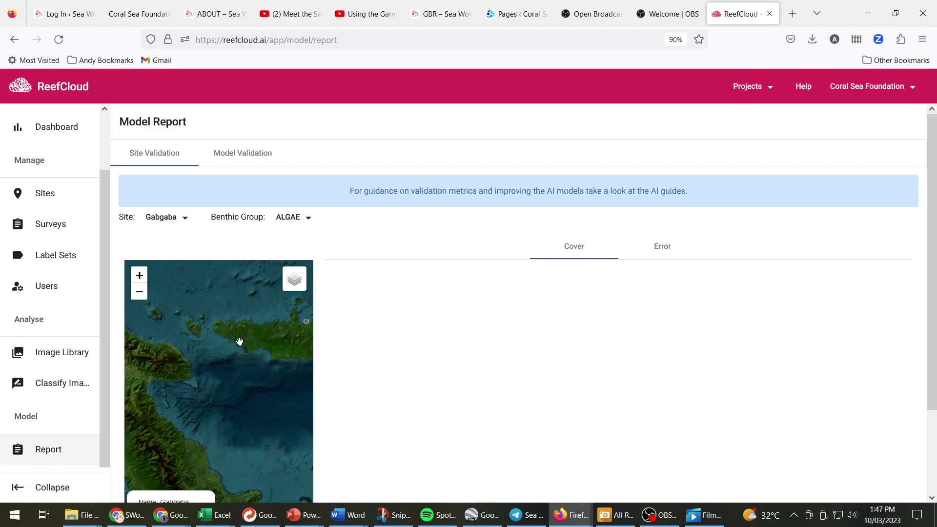
pyautogui.scroll(-3, 239, 342)
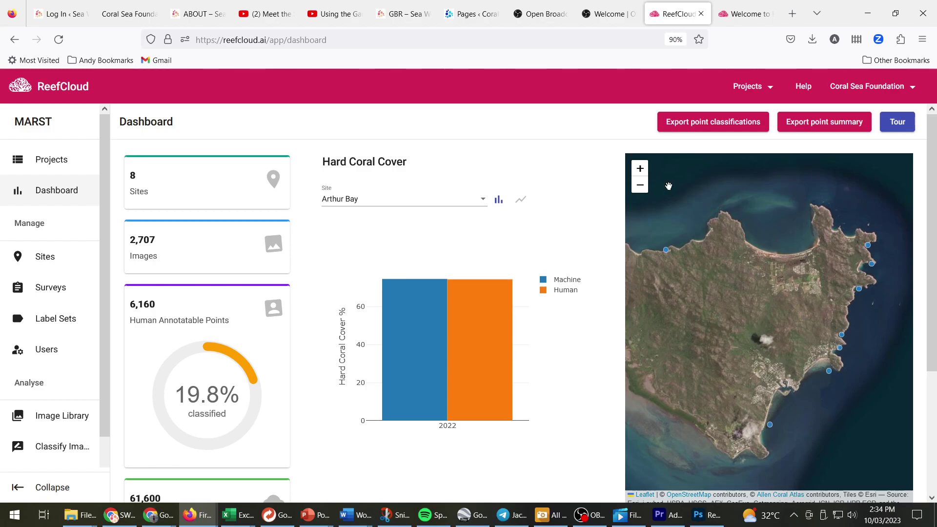
# - On the Dashboard, switch the Hard Coral Cover chart's site to Fish Cove, then Geoffrey Bay
pyautogui.click(43, 193)
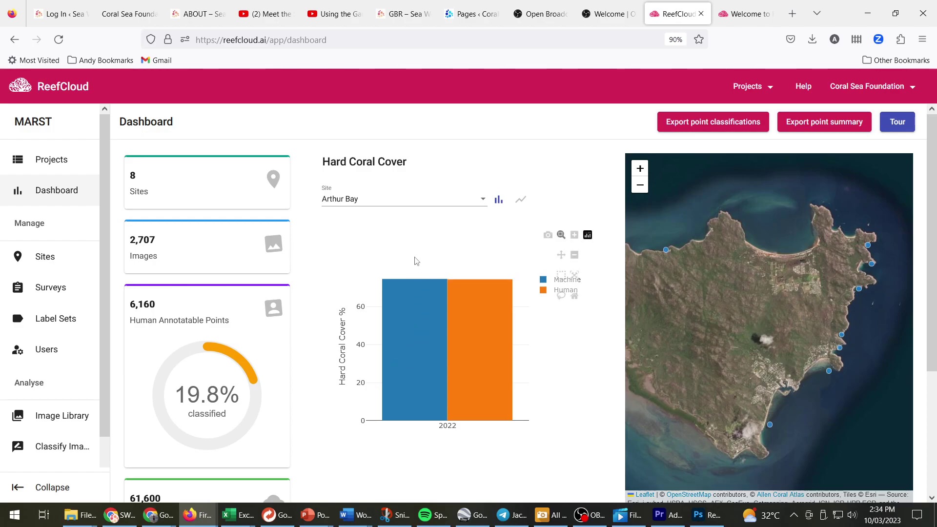
pyautogui.moveTo(419, 326)
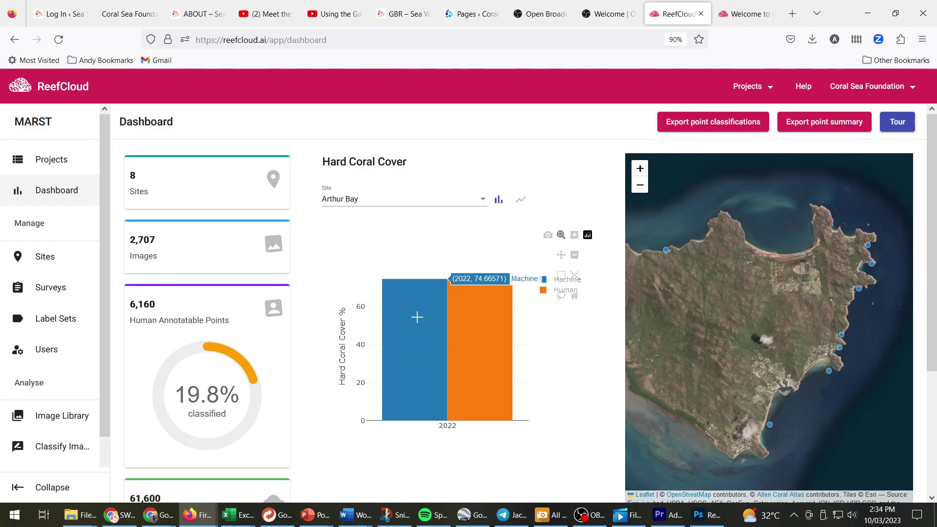
pyautogui.moveTo(476, 332)
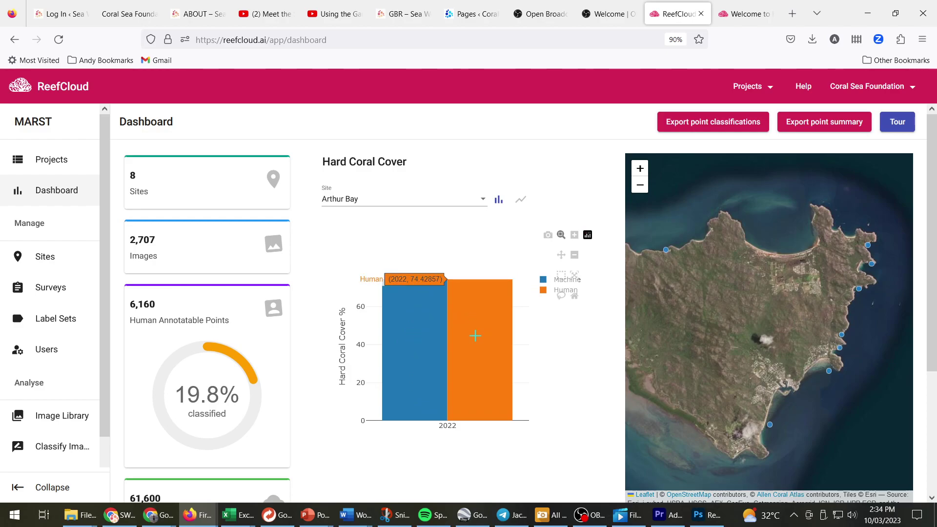
pyautogui.click(483, 201)
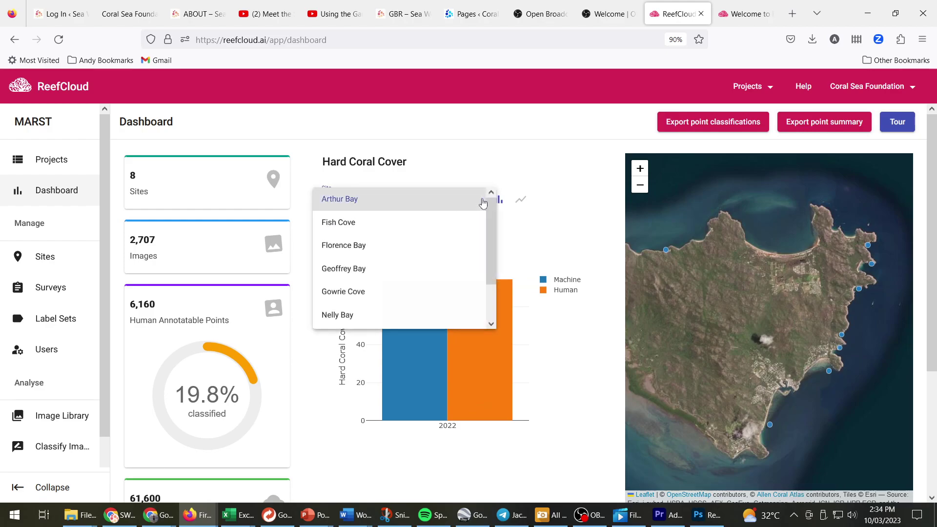
pyautogui.click(391, 222)
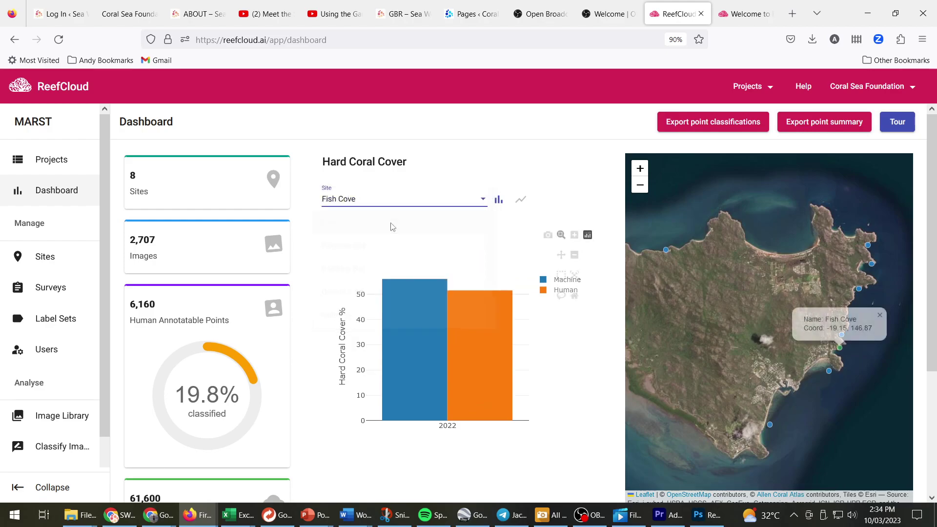
pyautogui.click(483, 200)
pyautogui.click(405, 246)
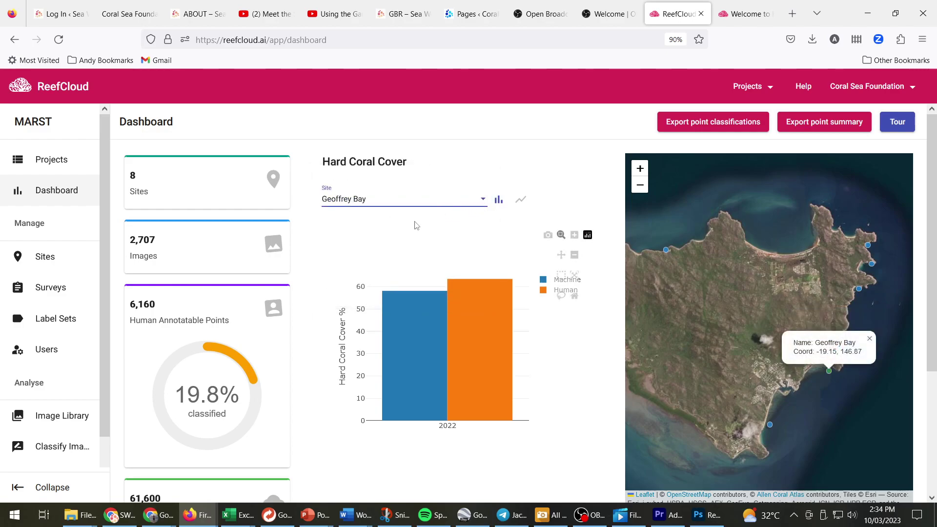
pyautogui.moveTo(104, 273); pyautogui.dragTo(103, 372)
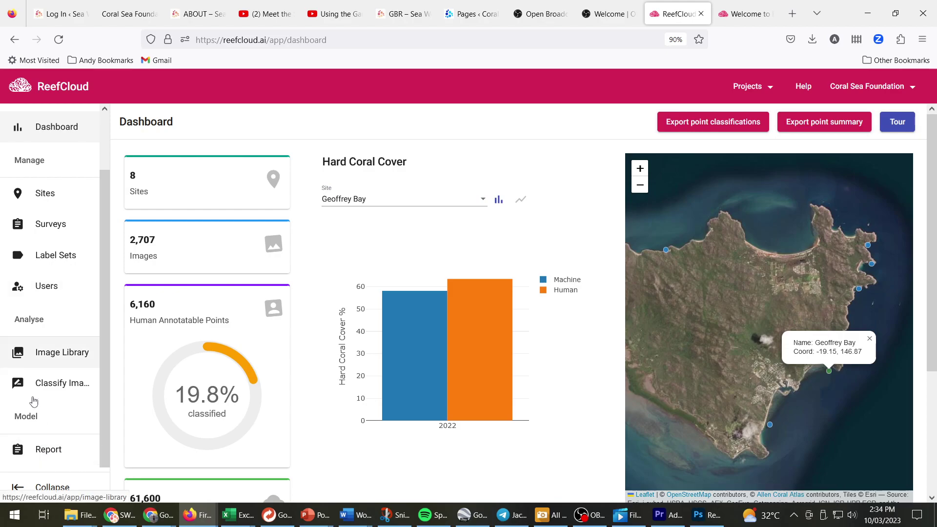
# - Set the Model Report's Site to Fish Cove and Benthic Group to HARD CORAL
pyautogui.click(50, 457)
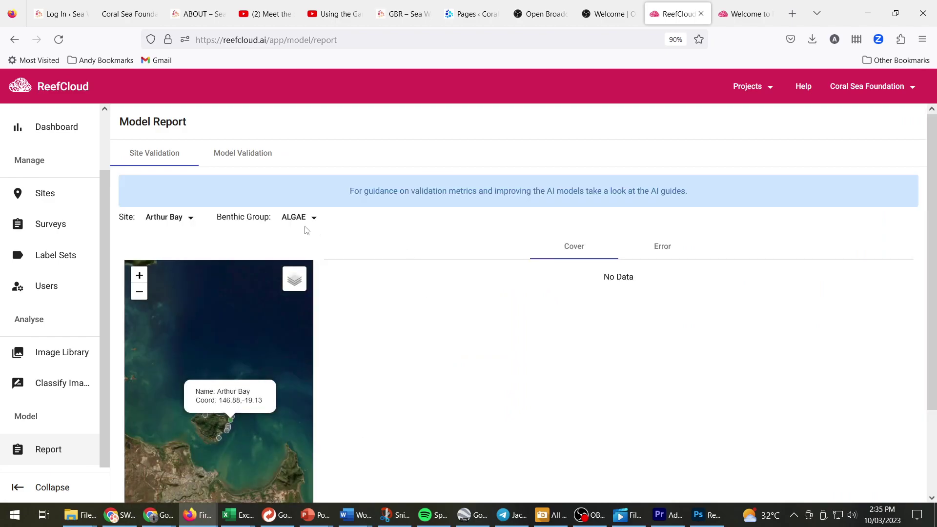
pyautogui.click(184, 216)
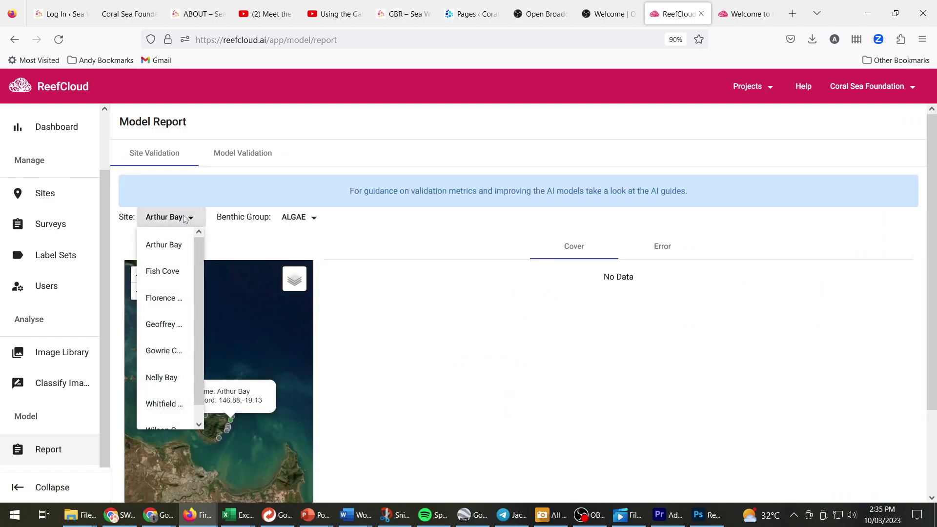
pyautogui.click(173, 276)
pyautogui.click(311, 219)
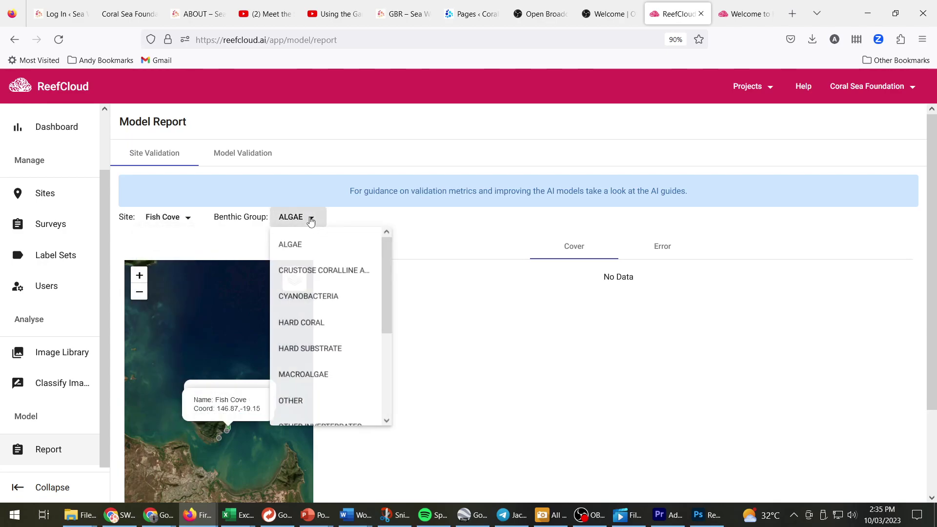
pyautogui.click(315, 328)
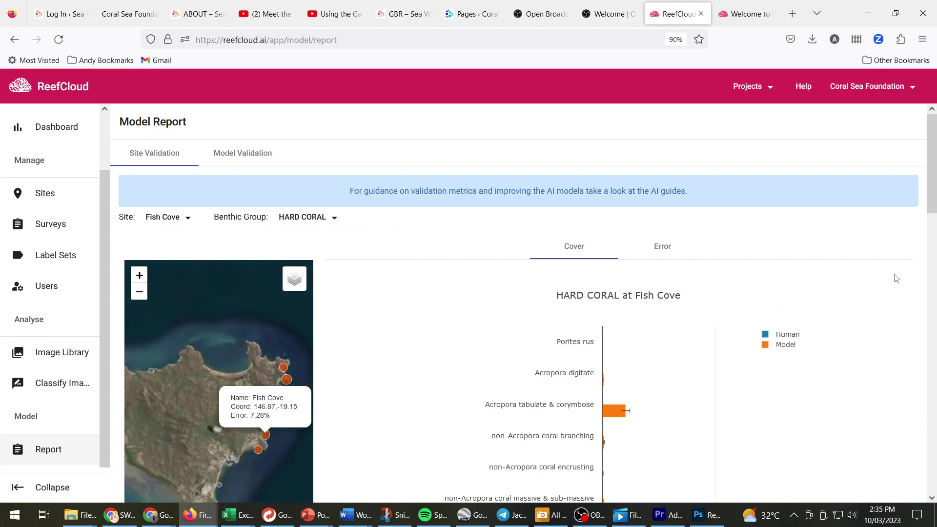
# - Scroll through the Fish Cove hard coral Cover chart comparing human and model estimates by taxon
pyautogui.scroll(-1, 869, 299)
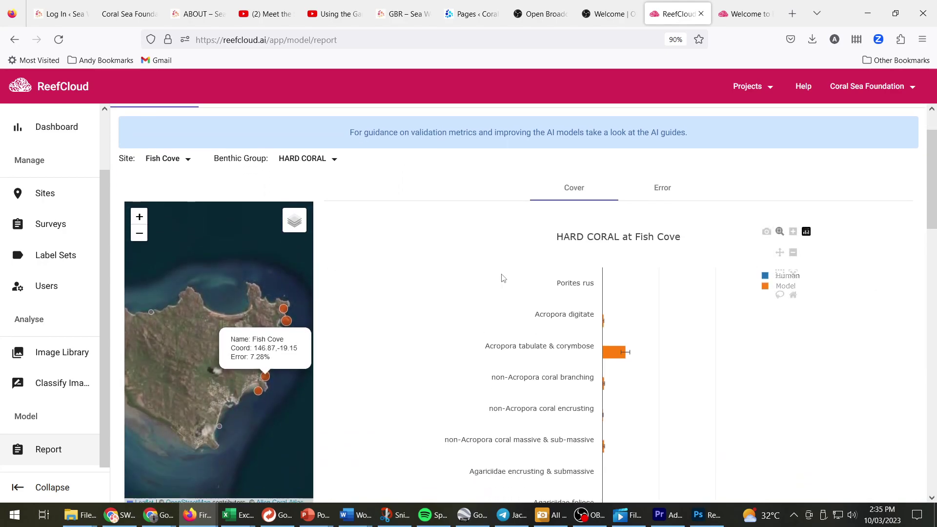
pyautogui.scroll(-3, 503, 279)
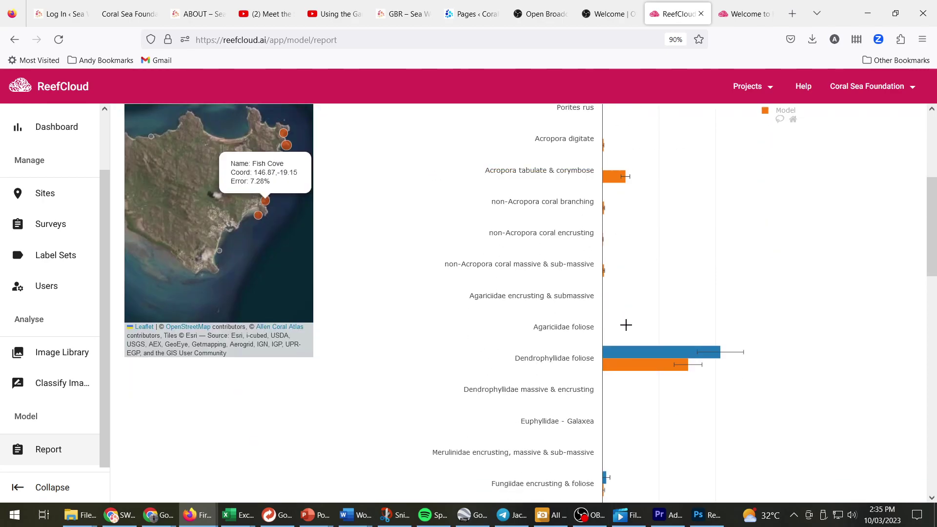
pyautogui.scroll(-3, 632, 336)
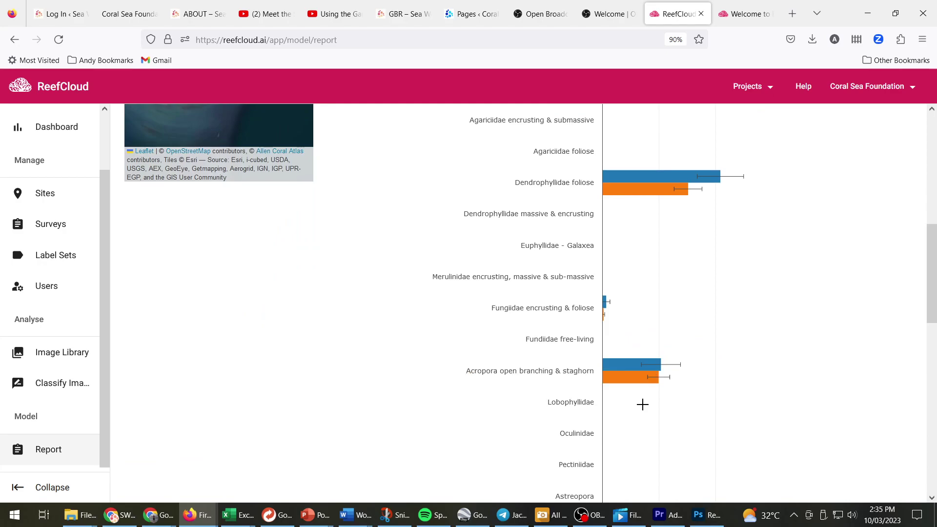
pyautogui.scroll(-1, 642, 405)
pyautogui.scroll(6, 642, 403)
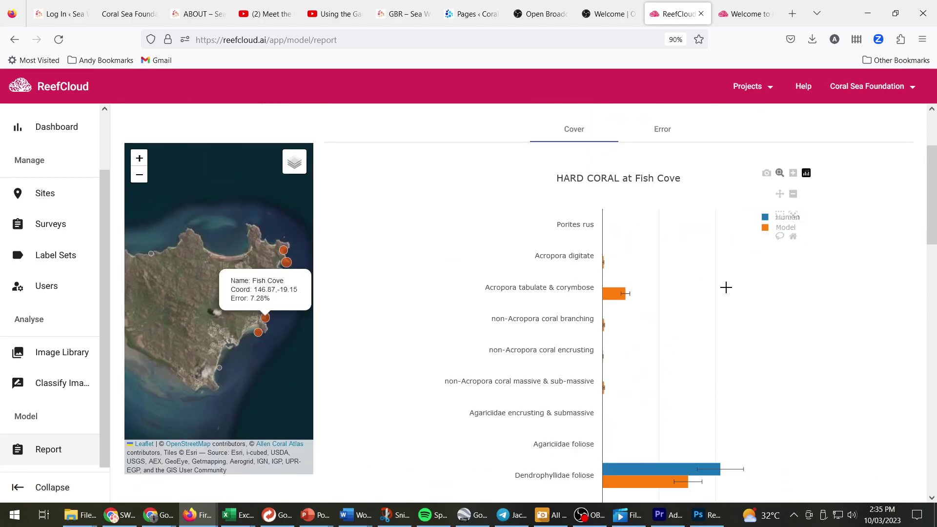
pyautogui.scroll(-7, 649, 283)
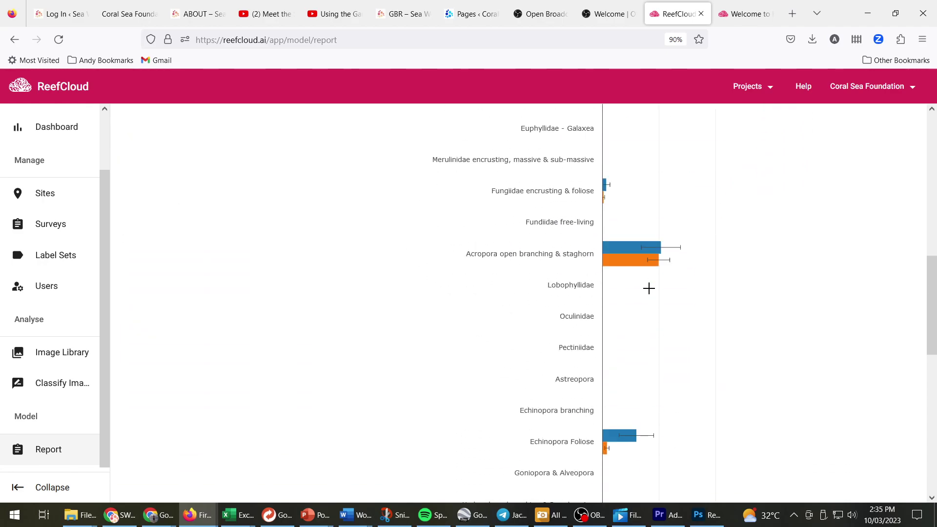
pyautogui.scroll(3, 650, 288)
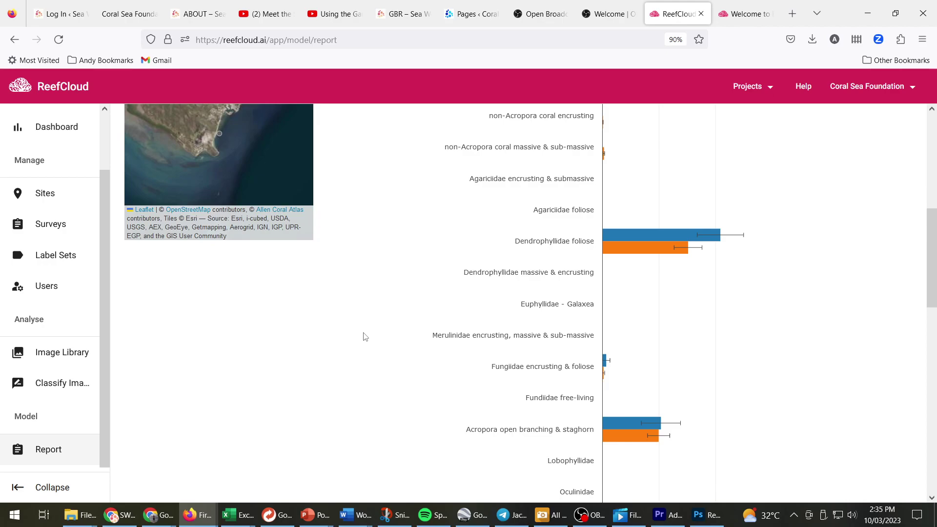
pyautogui.scroll(-12, 437, 351)
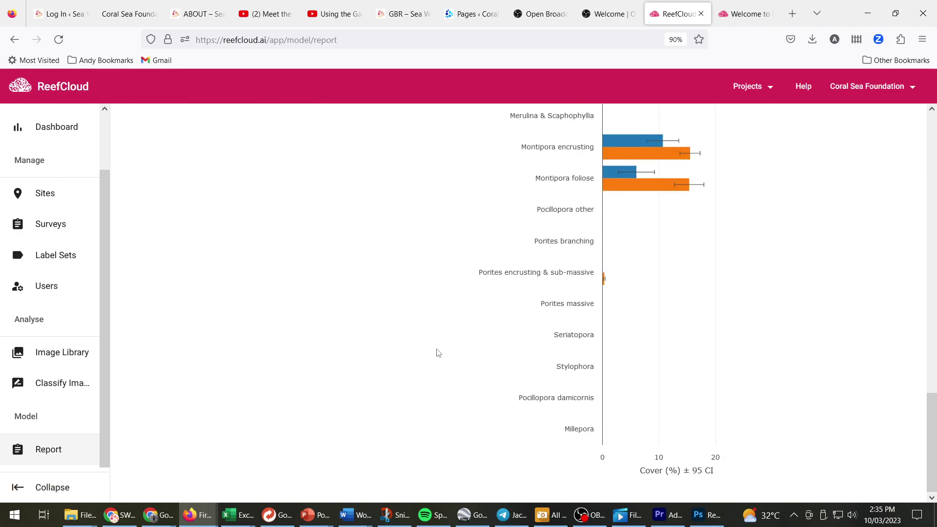
pyautogui.scroll(20, 438, 353)
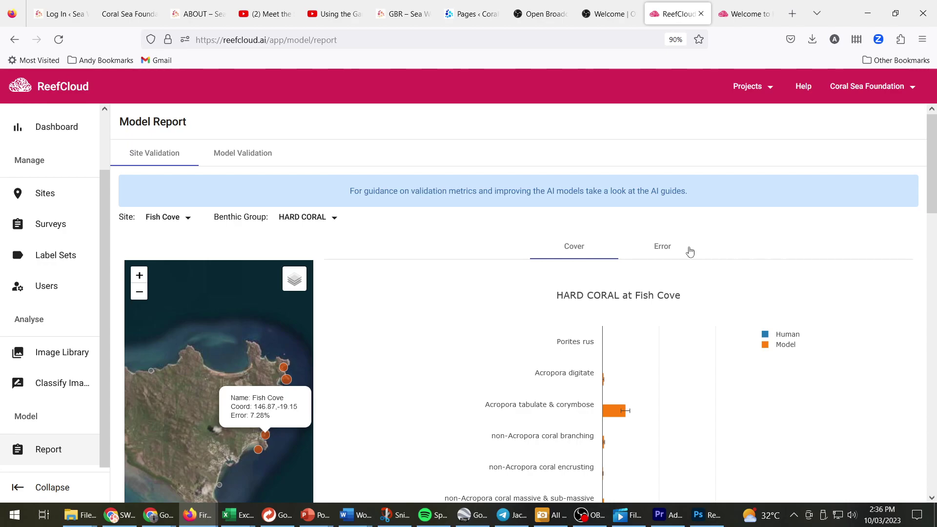
# - Show the Model Validation chart and inspect F1 scores (about 0.5–0.7) from Feb 2022 to Jan 2023
pyautogui.click(234, 162)
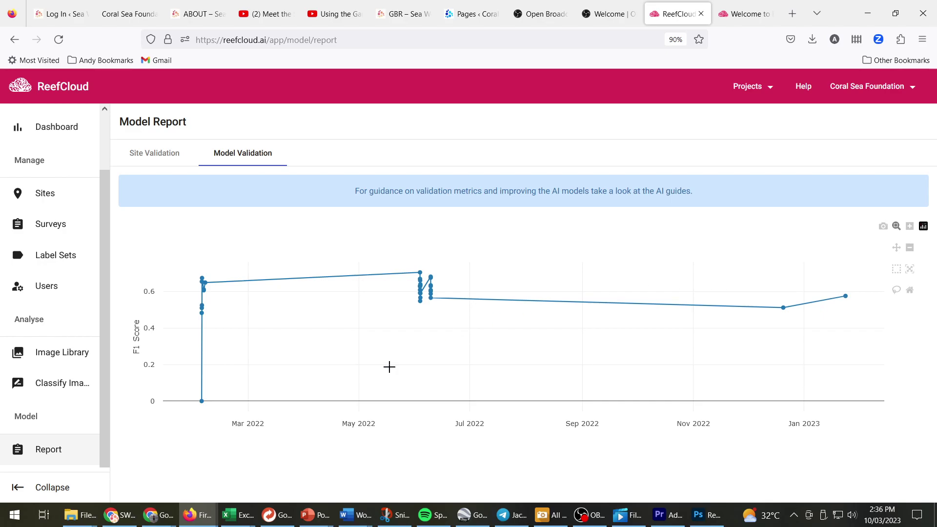
pyautogui.moveTo(203, 397)
pyautogui.moveTo(200, 297)
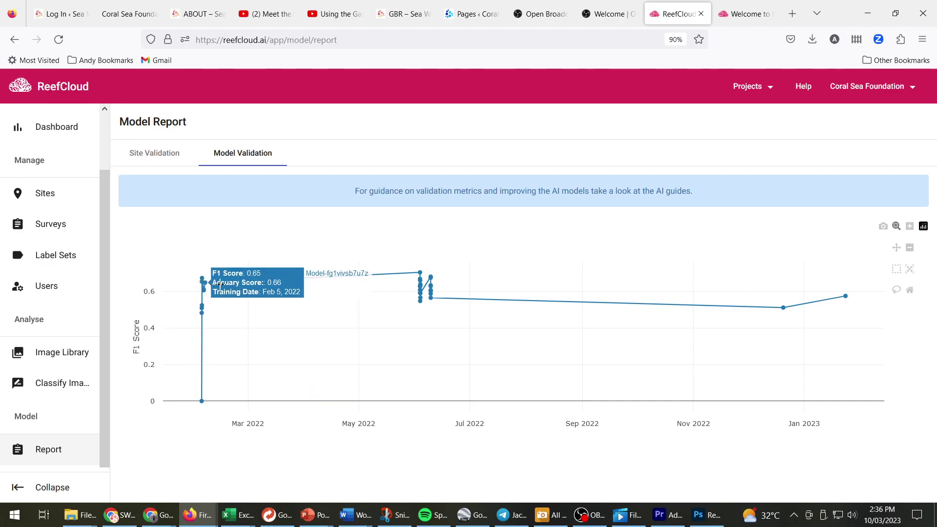
pyautogui.moveTo(419, 279)
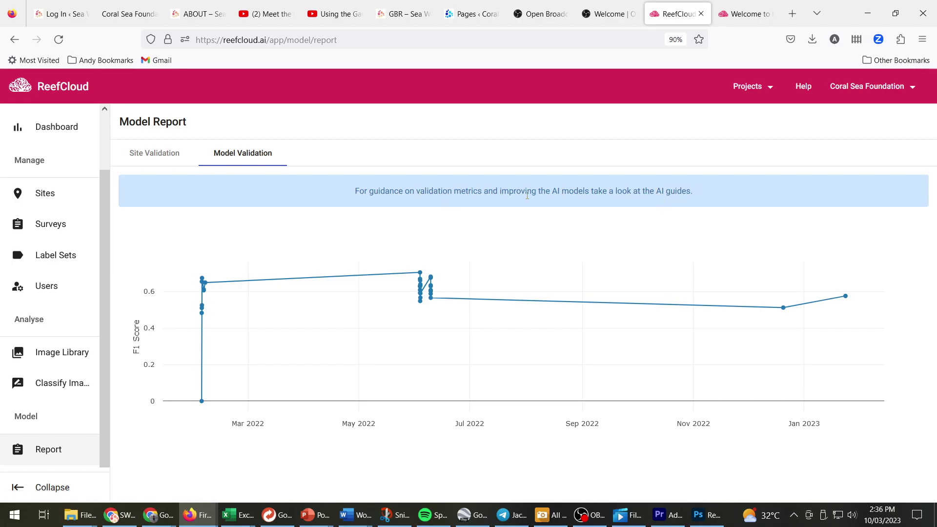
# - Open the ReefCloud User Documentation's Welcome to ReefCloud page via Help
pyautogui.click(804, 87)
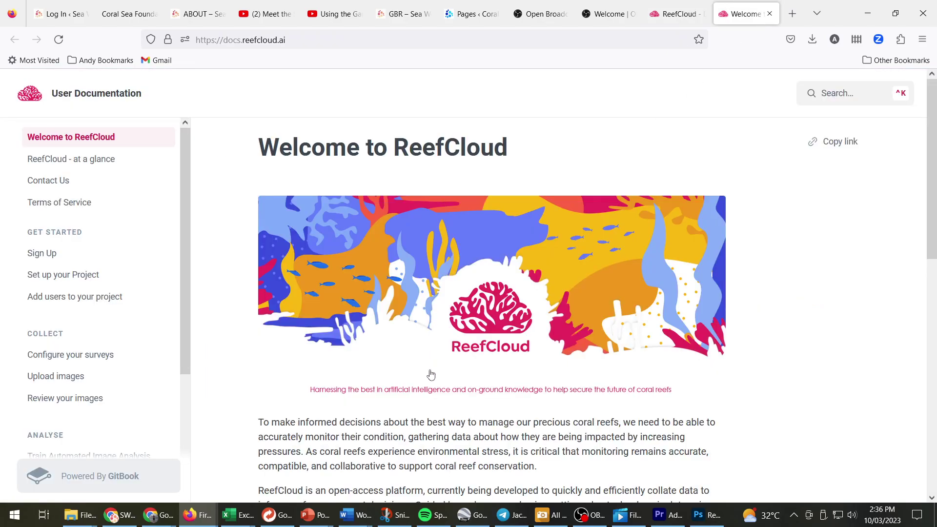